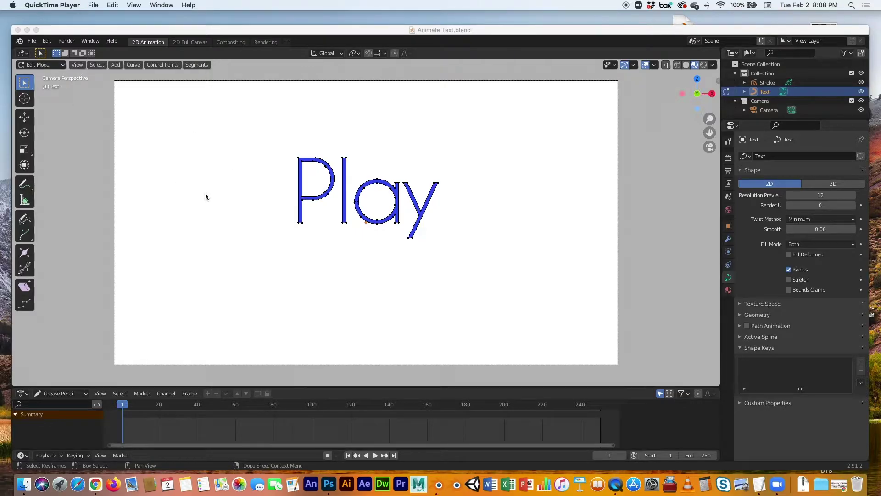
# Return to Object Mode and try moving the Play text with the Move tool, then undo the move.
pyautogui.click(135, 127)
pyautogui.press('Tab')
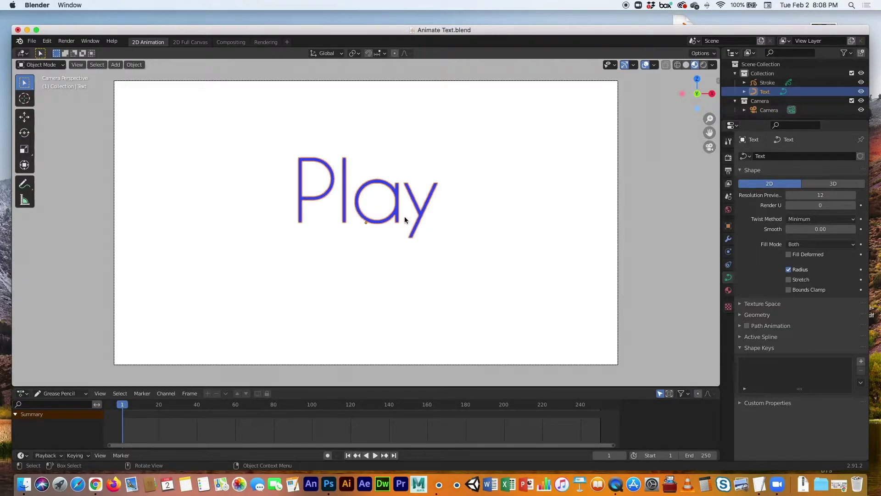
pyautogui.click(21, 119)
pyautogui.moveTo(363, 223); pyautogui.dragTo(339, 226)
pyautogui.hotkey('ctrl', 'z')
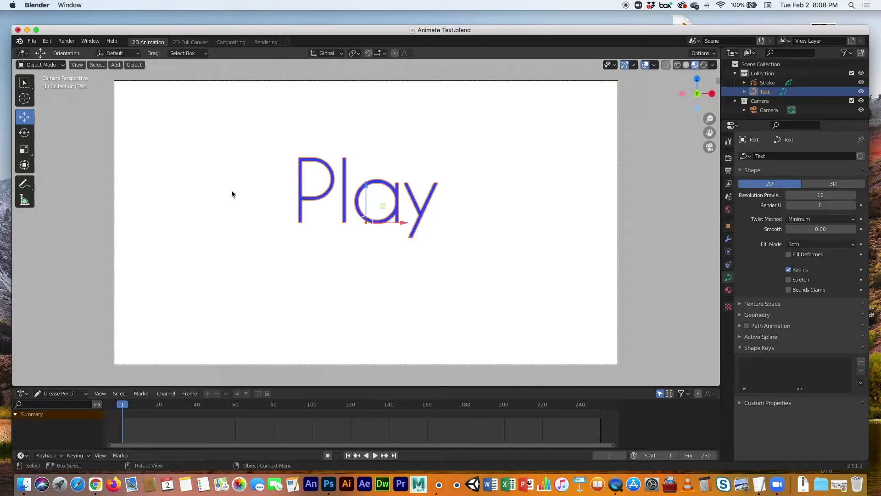
# Enter Edit Mode on the text and box-select the P's control points.
pyautogui.press('Tab')
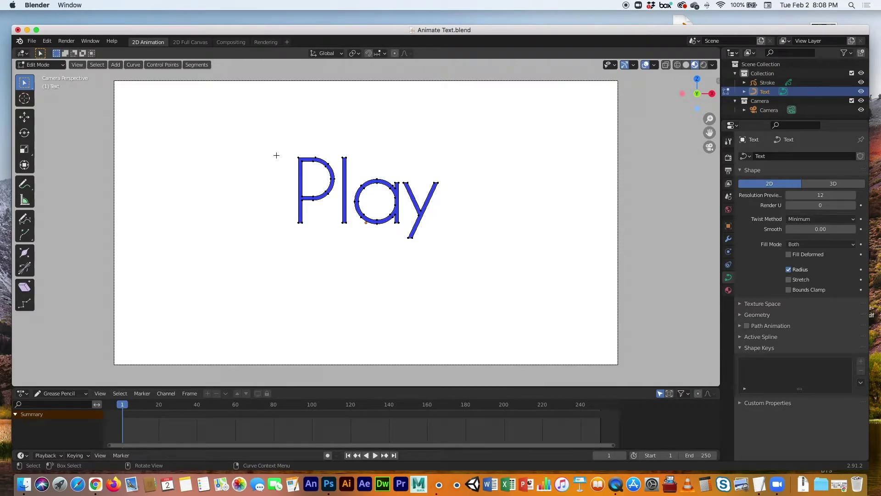
pyautogui.moveTo(279, 148); pyautogui.dragTo(334, 244)
pyautogui.moveTo(283, 143); pyautogui.dragTo(338, 241)
pyautogui.click(328, 239)
pyautogui.moveTo(274, 140); pyautogui.dragTo(335, 243)
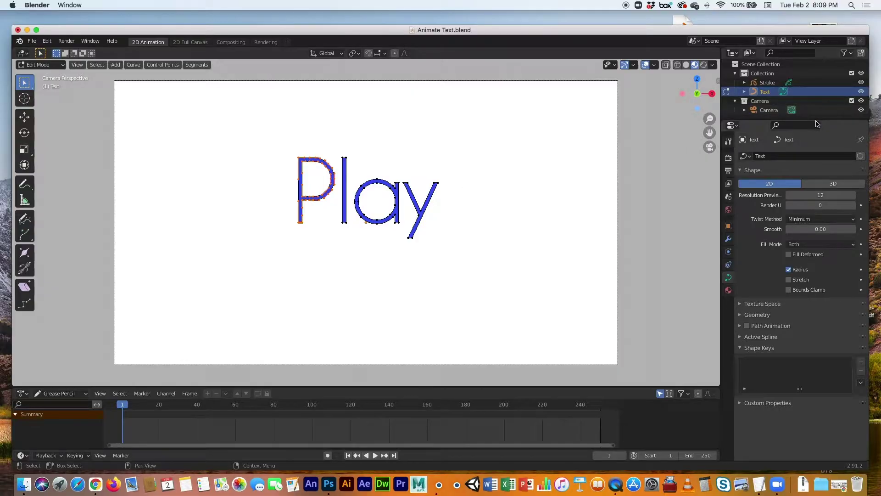
# Widen the Outliner, reselect the P's points and bring up the Separate prompt.
pyautogui.moveTo(794, 120); pyautogui.dragTo(801, 218)
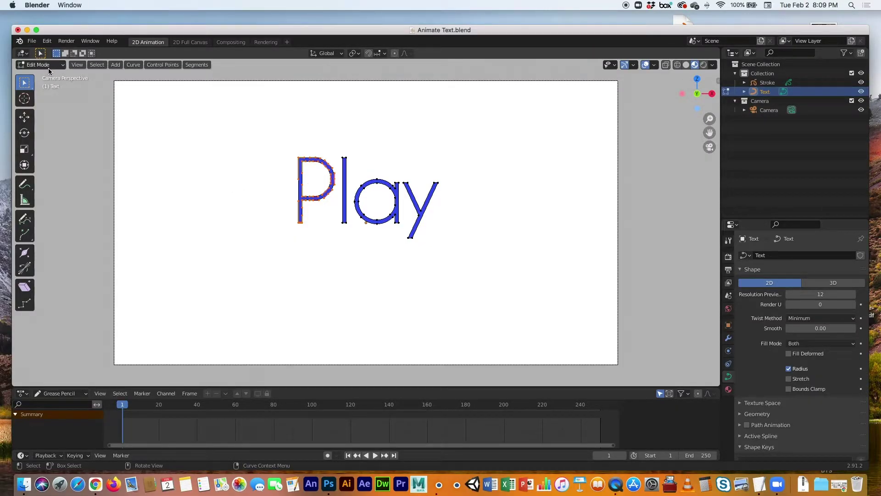
pyautogui.moveTo(282, 145); pyautogui.dragTo(339, 231)
pyautogui.press('p')
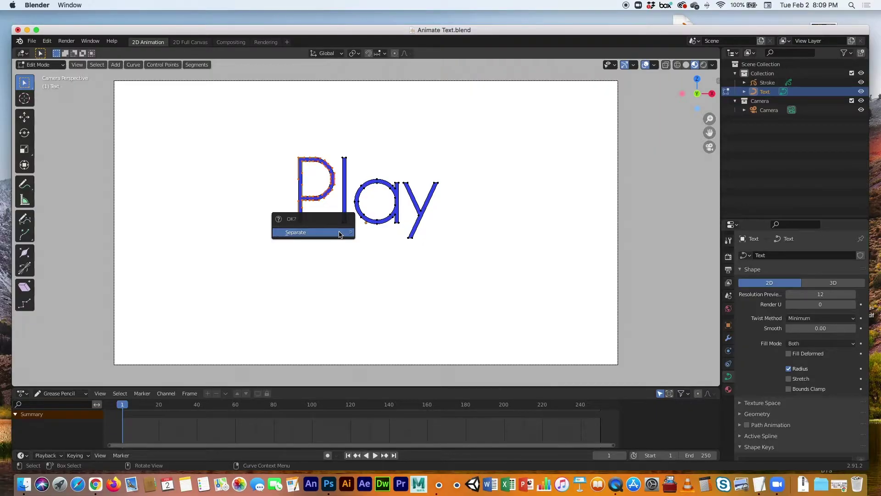
# Confirm separating the P and rename the new Text.001 object to 'P'.
pyautogui.click(299, 232)
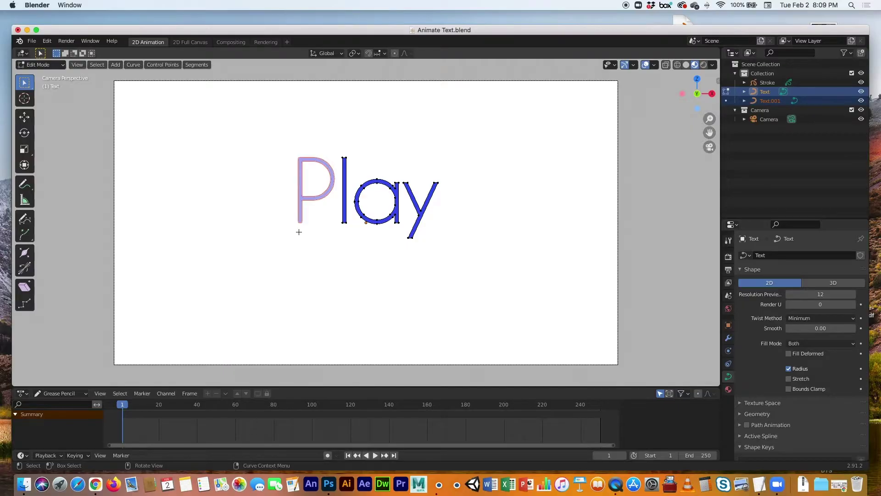
pyautogui.click(764, 95)
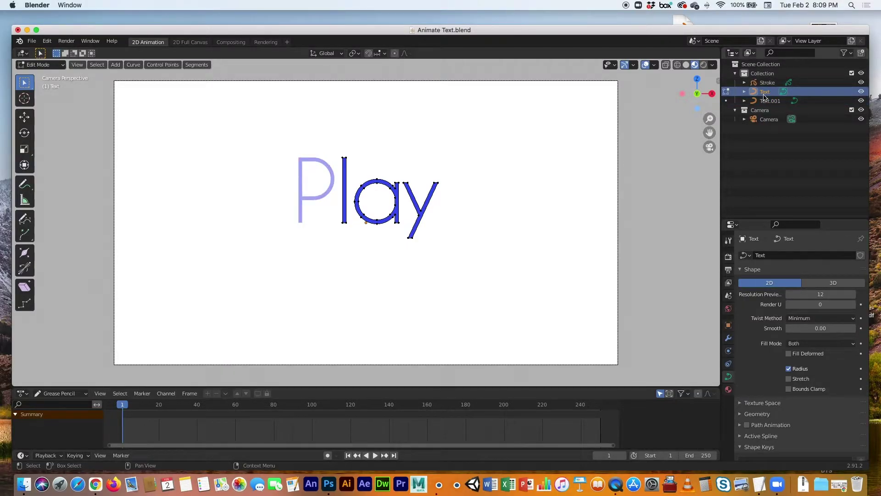
pyautogui.click(764, 101)
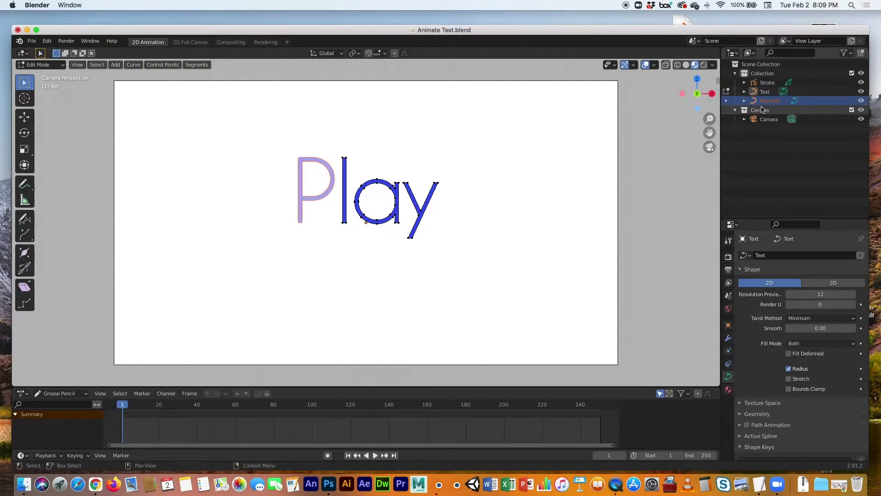
pyautogui.doubleClick(766, 101)
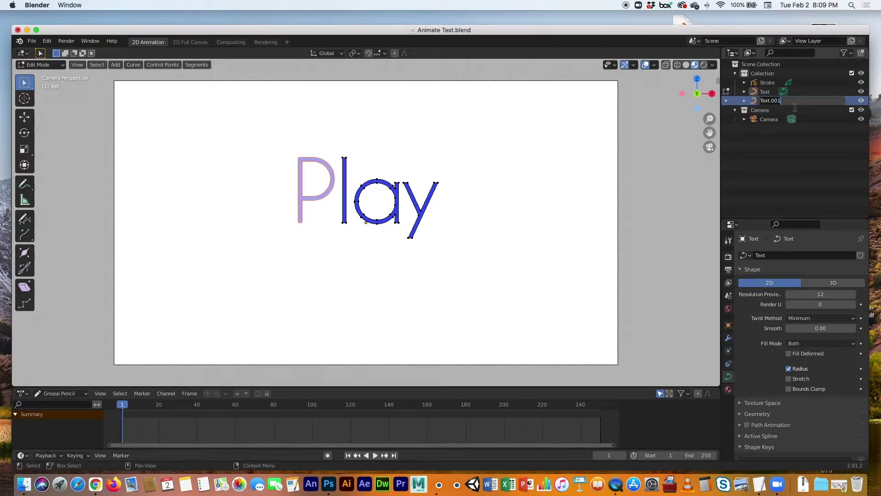
pyautogui.write('P')
pyautogui.press('Return')
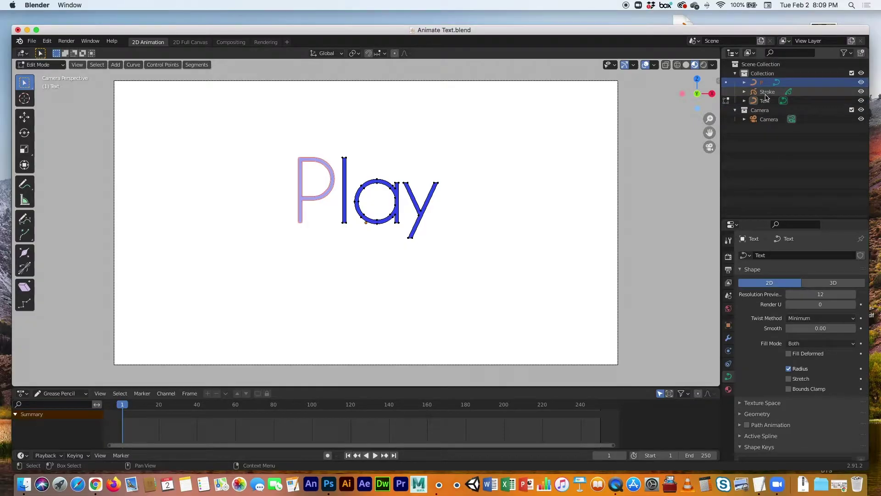
# Separate the l's control points into their own object named 'l'.
pyautogui.moveTo(338, 147); pyautogui.dragTo(349, 247)
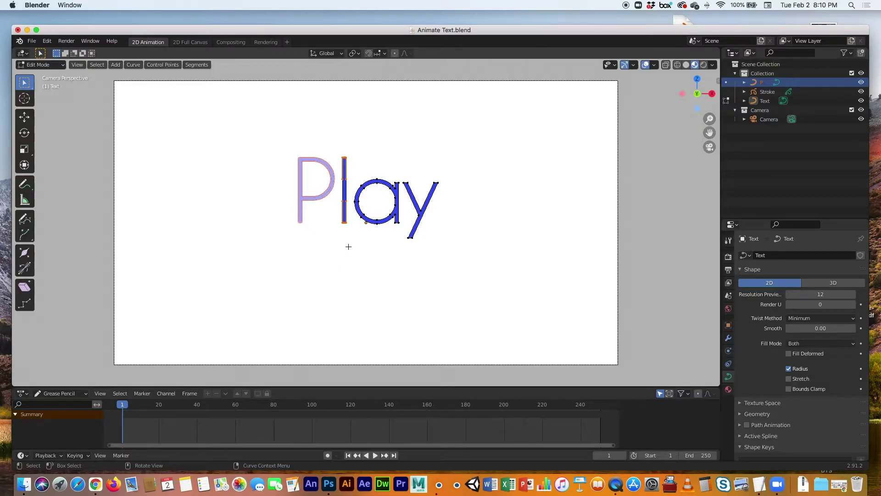
pyautogui.press('p')
pyautogui.click(349, 248)
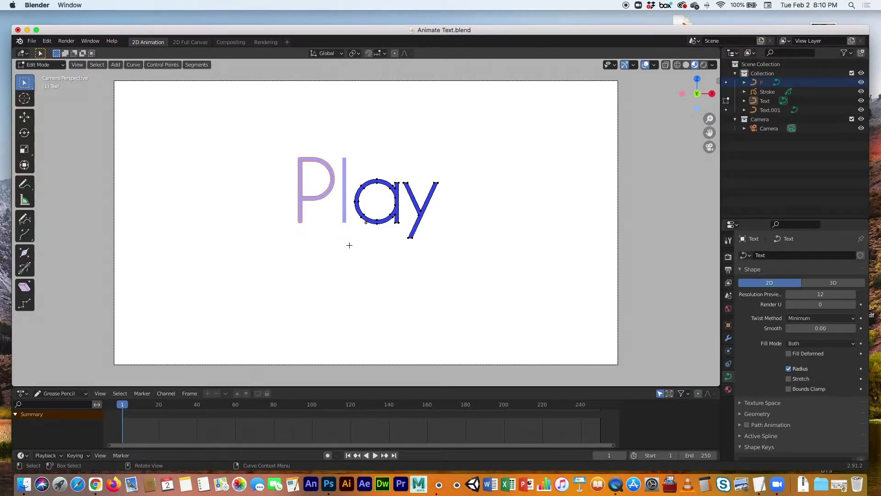
pyautogui.click(768, 110)
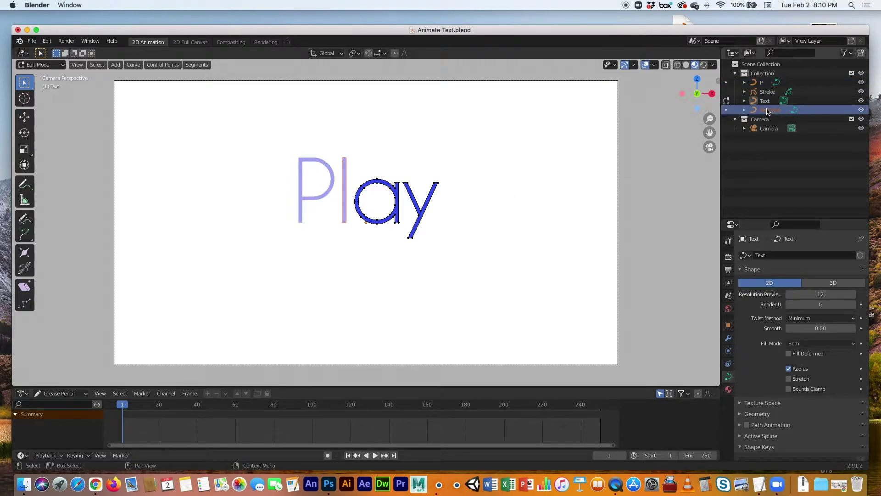
pyautogui.doubleClick(765, 112)
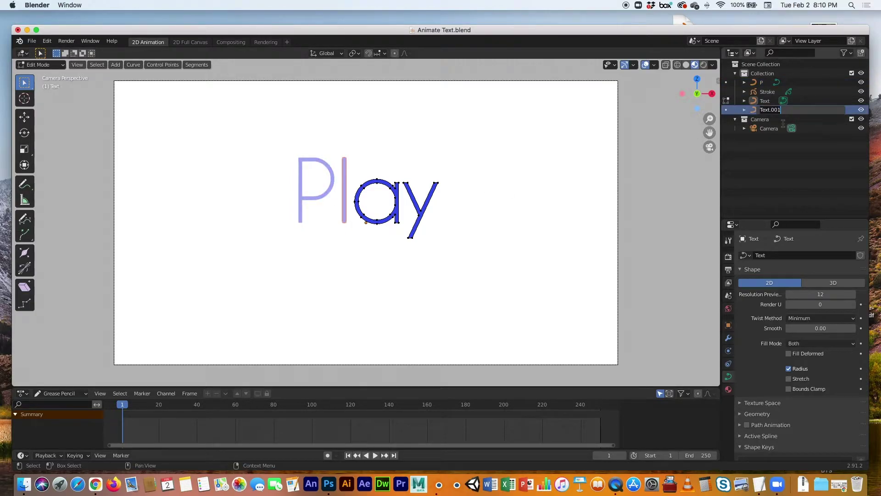
pyautogui.press('BackSpace')
pyautogui.write('l')
pyautogui.press('Return')
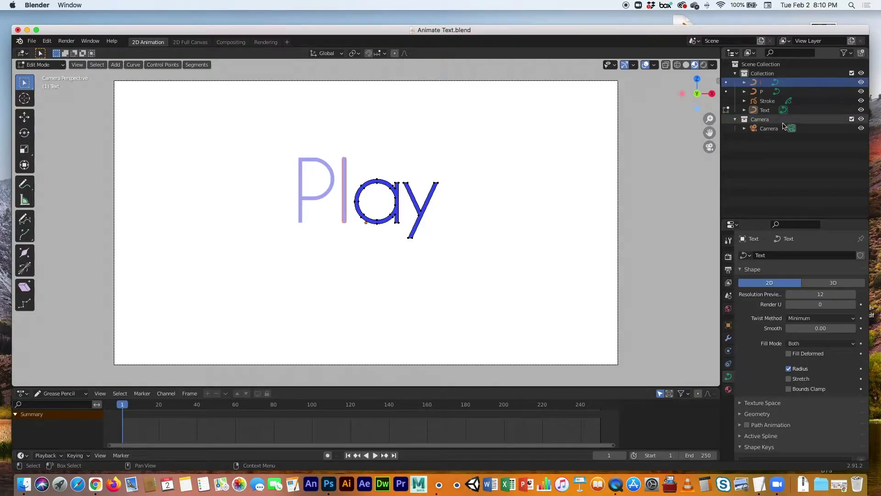
# Separate the a's control points into their own object named 'a'.
pyautogui.moveTo(355, 171); pyautogui.dragTo(401, 229)
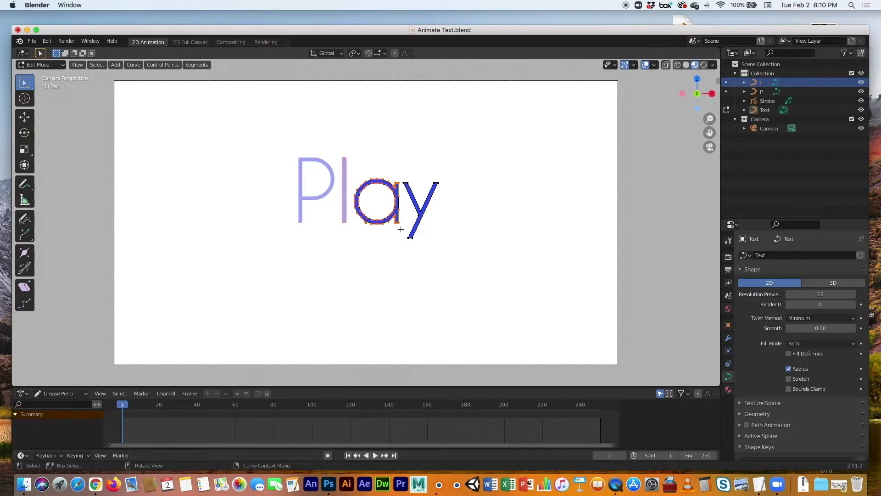
pyautogui.press('p')
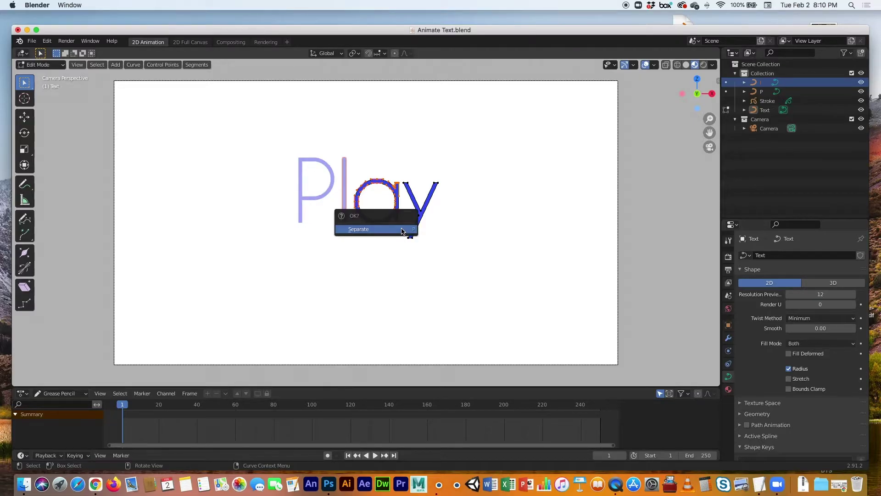
pyautogui.click(402, 230)
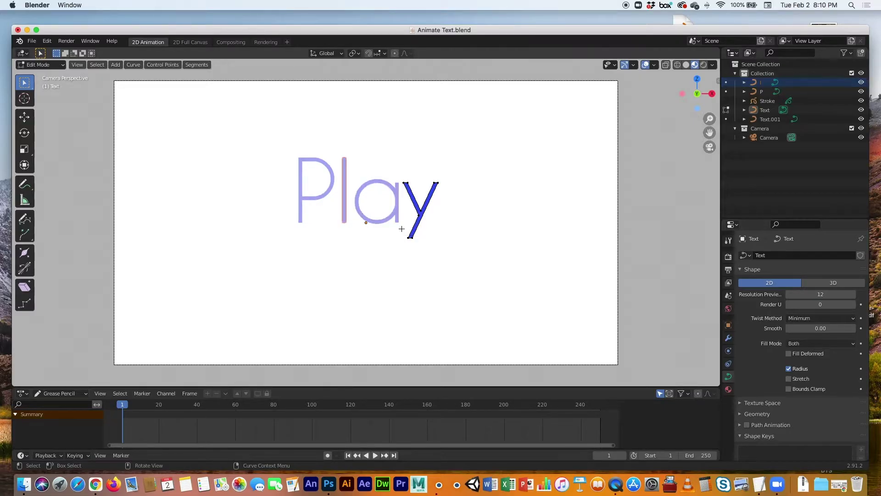
pyautogui.doubleClick(766, 119)
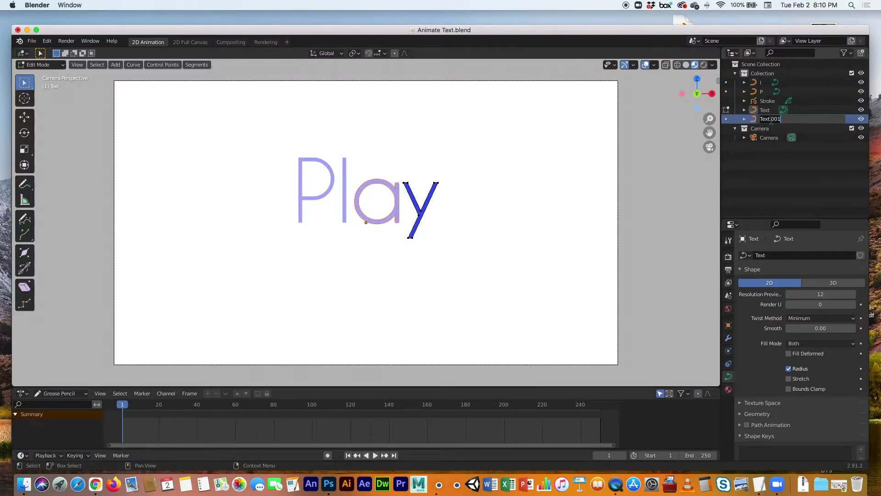
pyautogui.write('a')
pyautogui.press('Return')
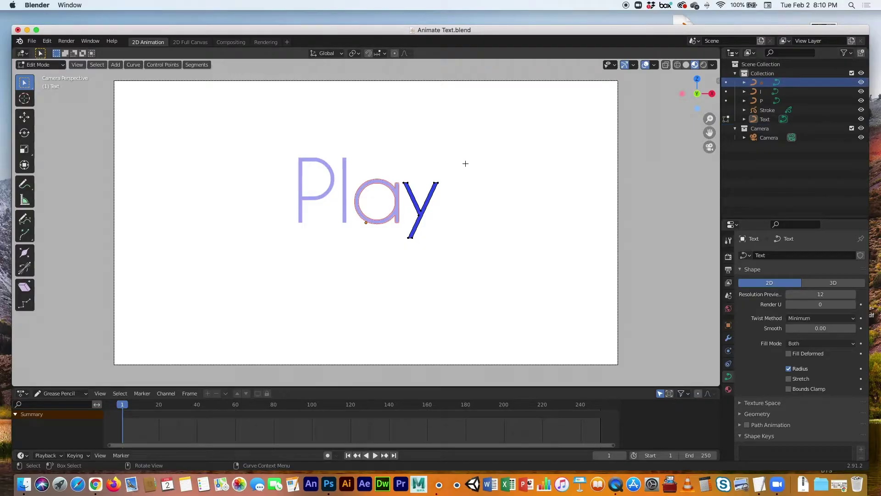
# Separate the y's control points into their own object named 'y'.
pyautogui.moveTo(463, 158)
pyautogui.mouseDown()
pyautogui.moveTo(403, 207)
pyautogui.moveTo(388, 256)
pyautogui.mouseUp()
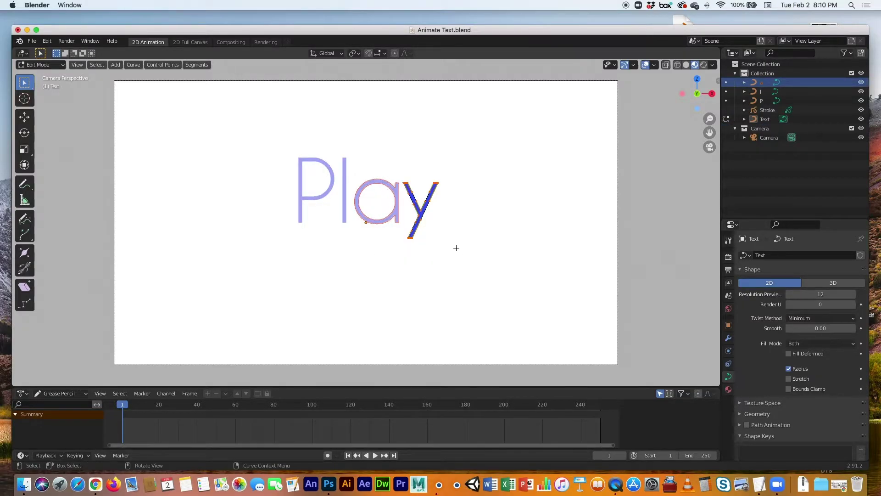
pyautogui.press('p')
pyautogui.click(552, 164)
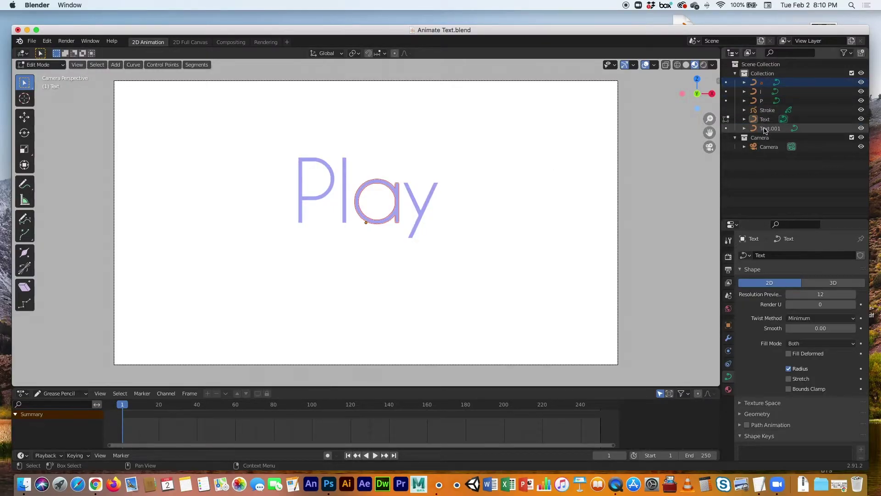
pyautogui.doubleClick(765, 129)
pyautogui.write('y')
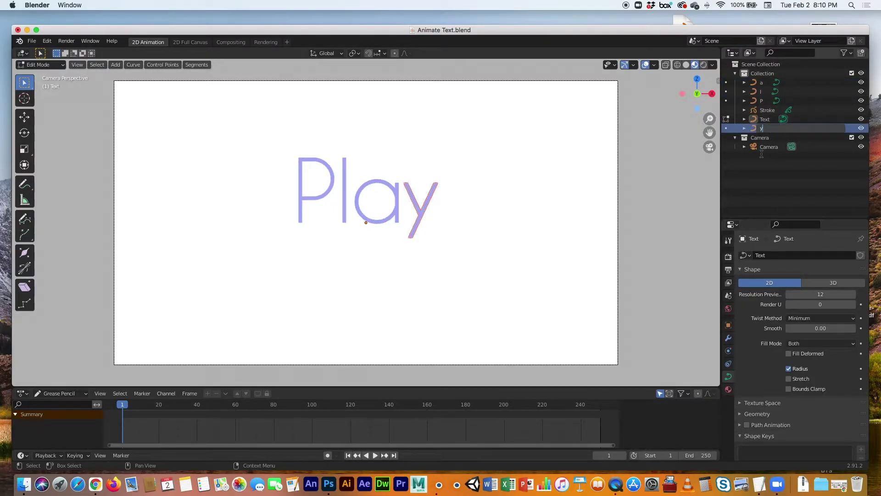
pyautogui.press('Return')
# Delete the leftover combined Text object from the Outliner.
pyautogui.click(758, 120)
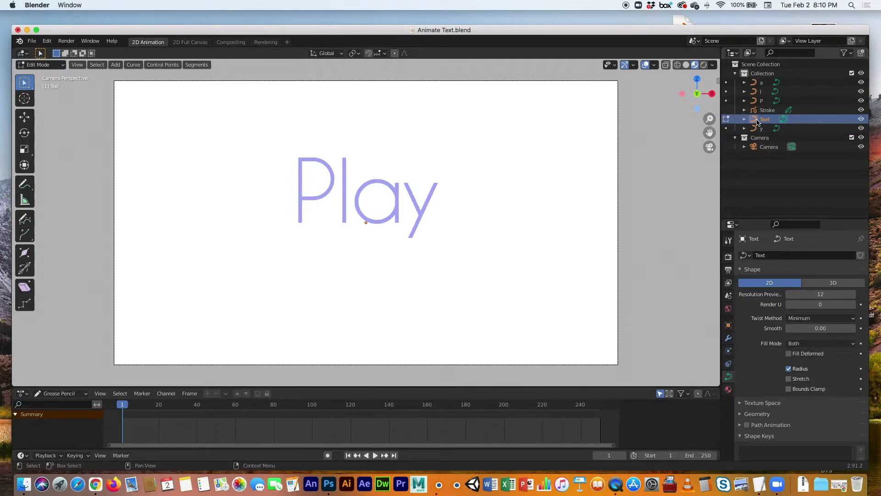
pyautogui.click(744, 119)
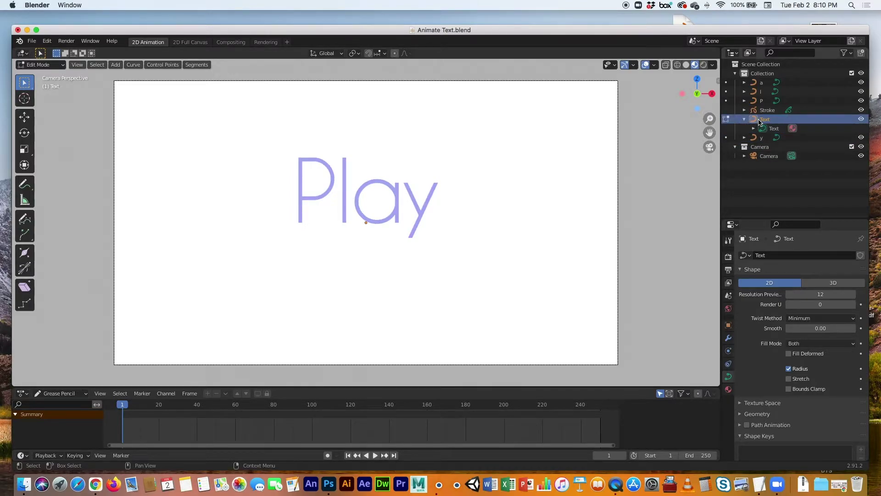
pyautogui.click(744, 119)
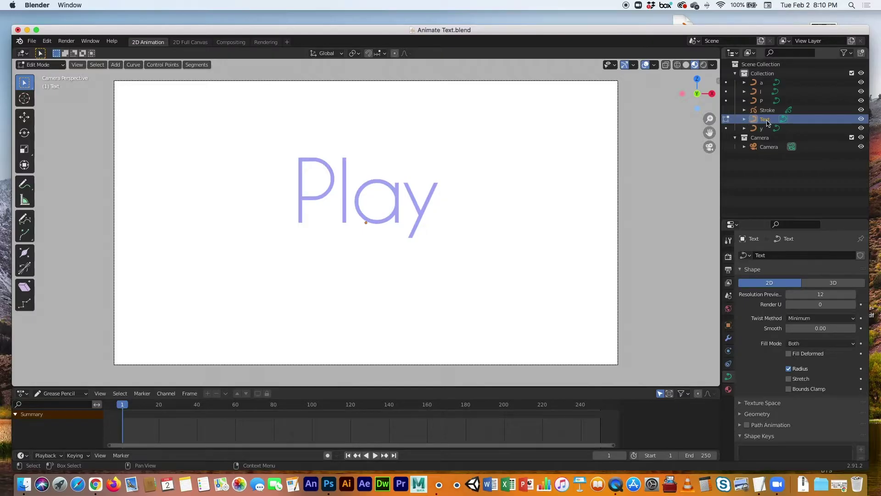
pyautogui.press('x')
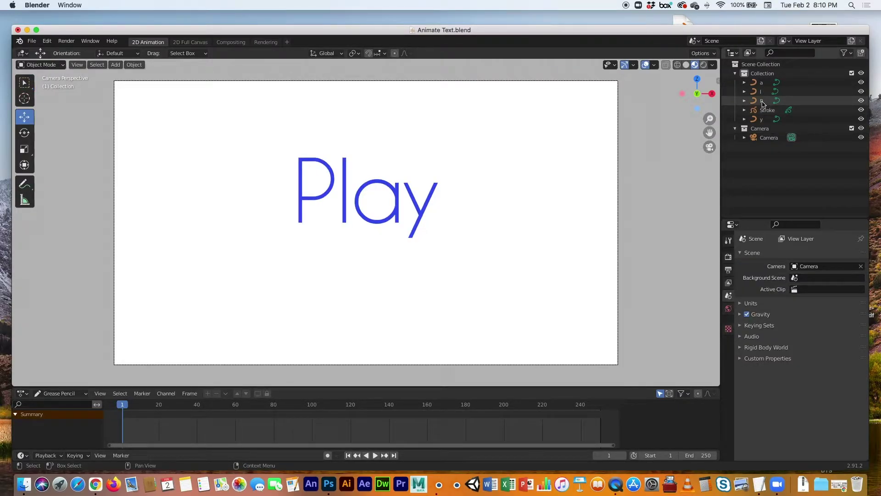
# Select the P and test-move it with G, then undo so it stays in place.
pyautogui.click(763, 100)
pyautogui.click(761, 82)
pyautogui.click(766, 120)
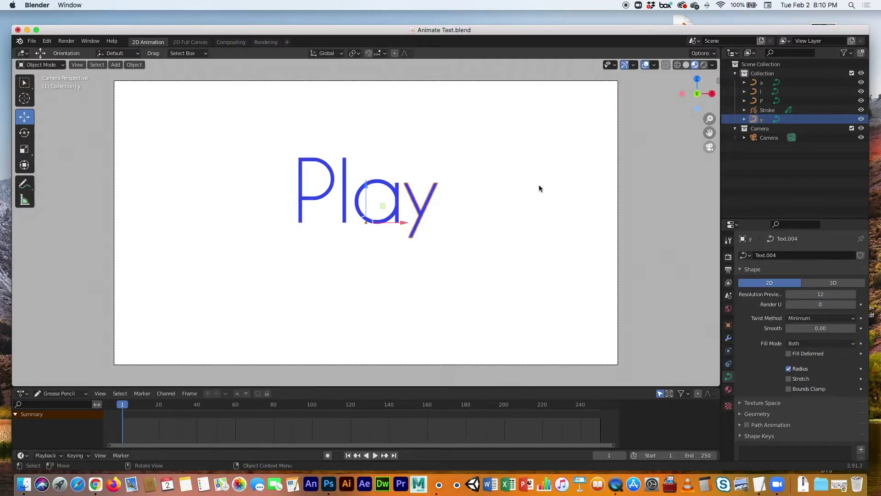
pyautogui.click(284, 133)
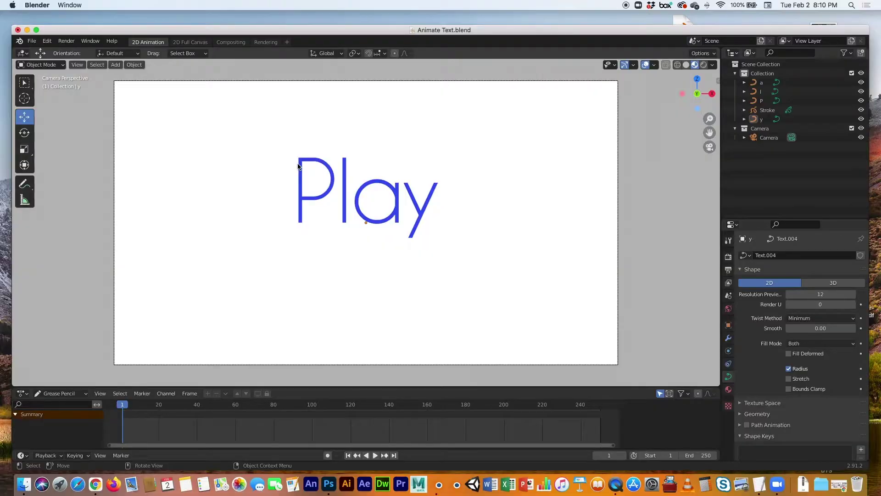
pyautogui.click(311, 211)
pyautogui.press('g')
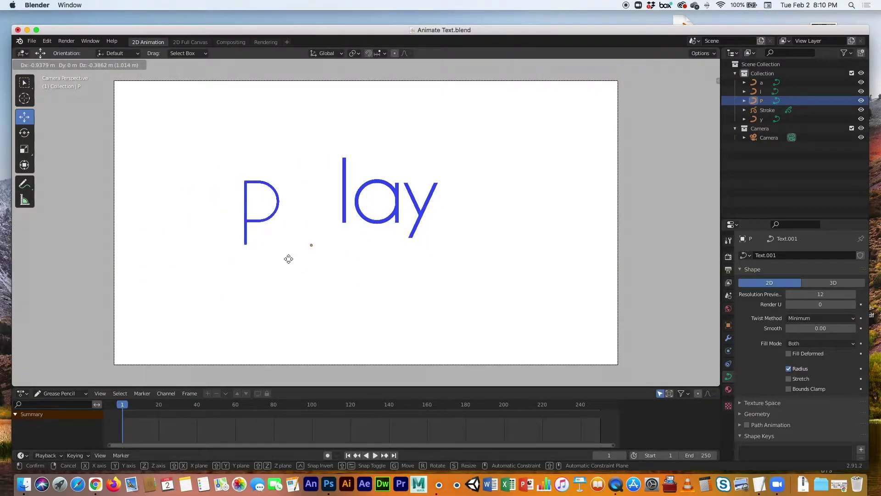
pyautogui.click(364, 288)
pyautogui.hotkey('ctrl', 'z')
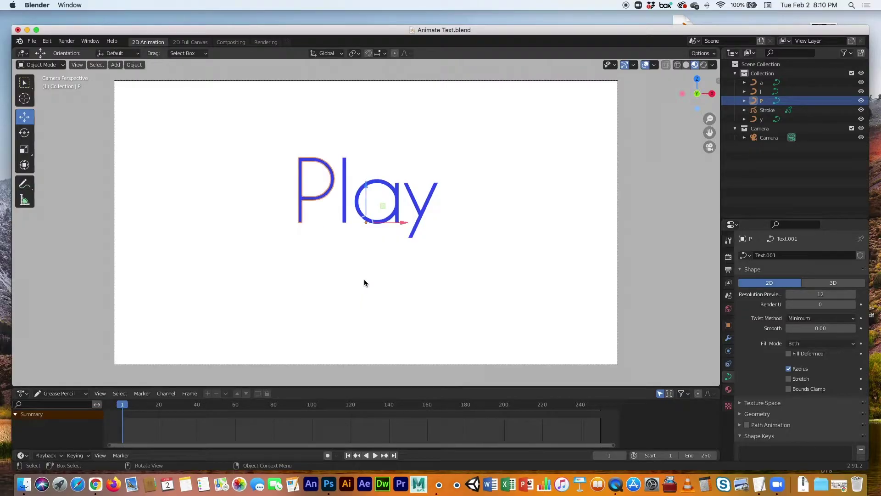
pyautogui.click(25, 133)
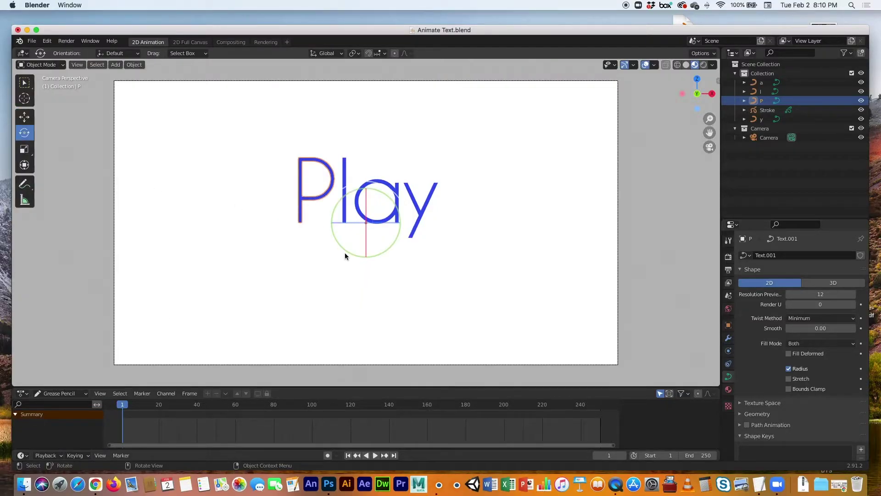
pyautogui.moveTo(369, 228); pyautogui.dragTo(372, 181)
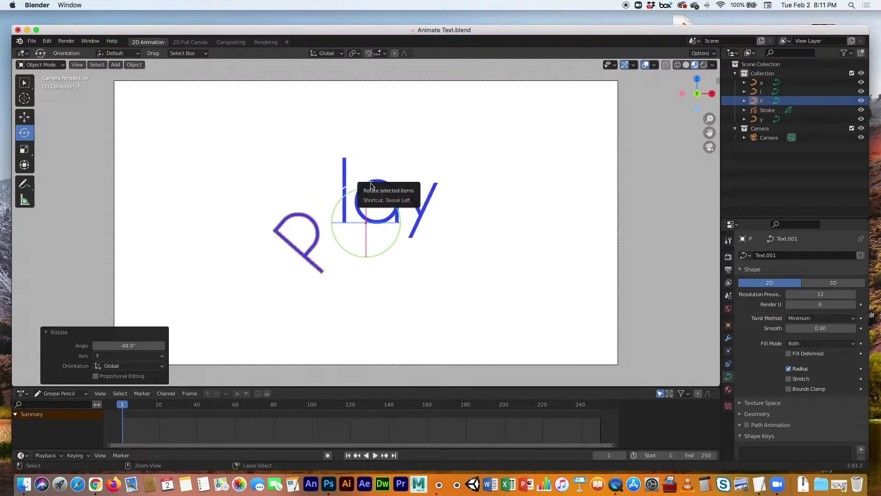
pyautogui.press('super+z')
pyautogui.click(308, 271)
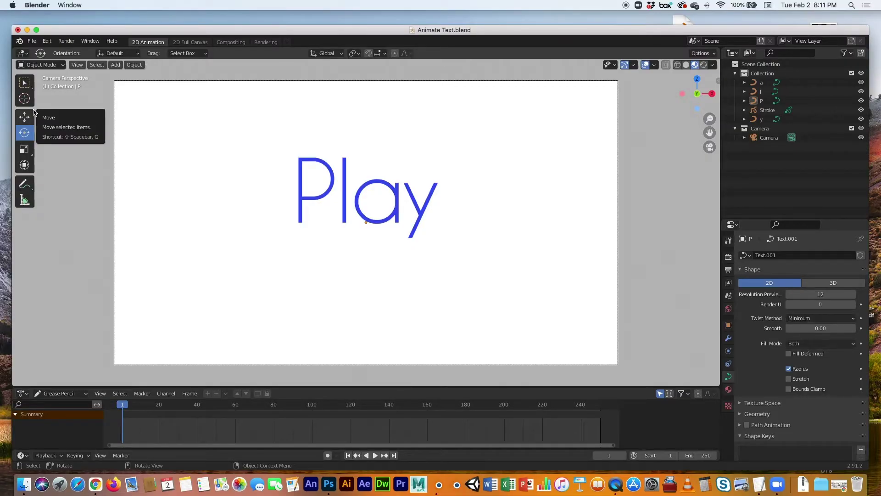
# Turn on the 3D Cursor overlay and drag the cursor onto the P's upper part.
pyautogui.click(23, 100)
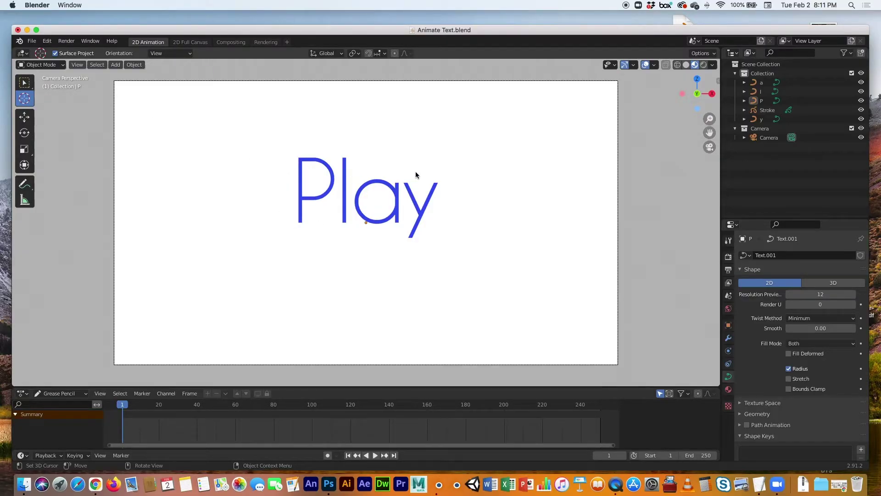
pyautogui.click(654, 65)
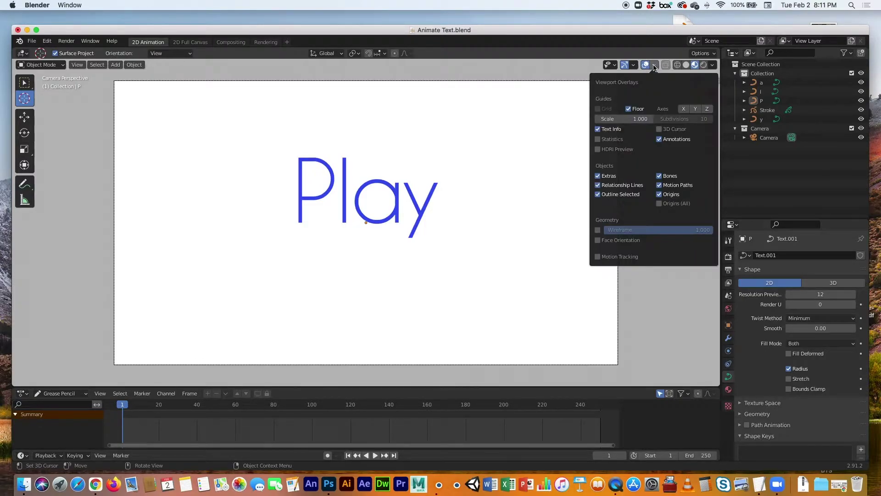
pyautogui.click(659, 129)
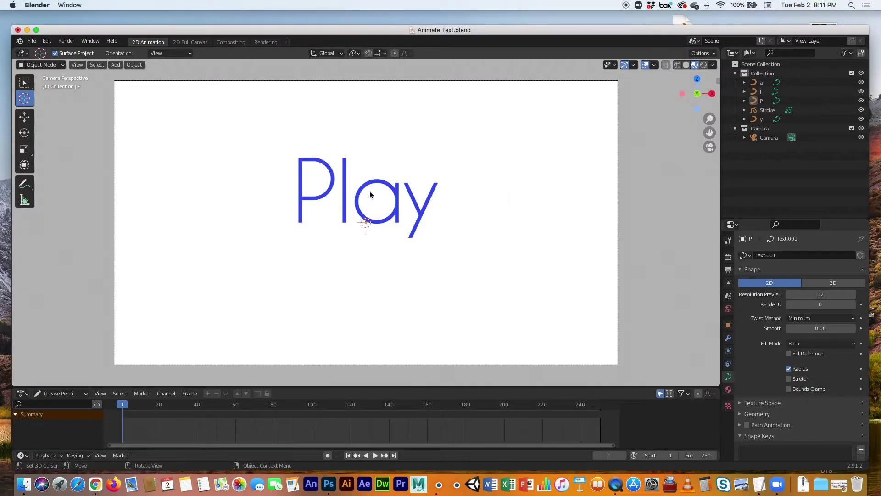
pyautogui.moveTo(367, 235); pyautogui.dragTo(314, 189)
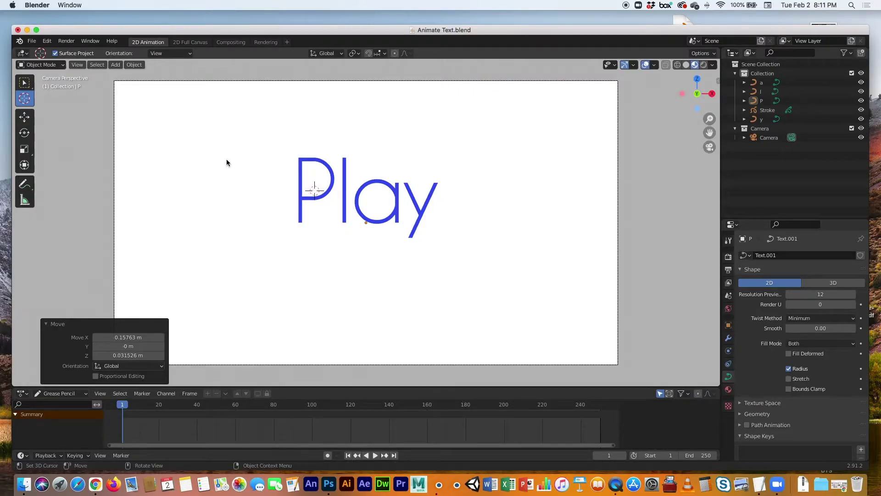
# Set the P's origin to the 3D cursor using Set Origin > Origin to 3D Cursor.
pyautogui.click(133, 64)
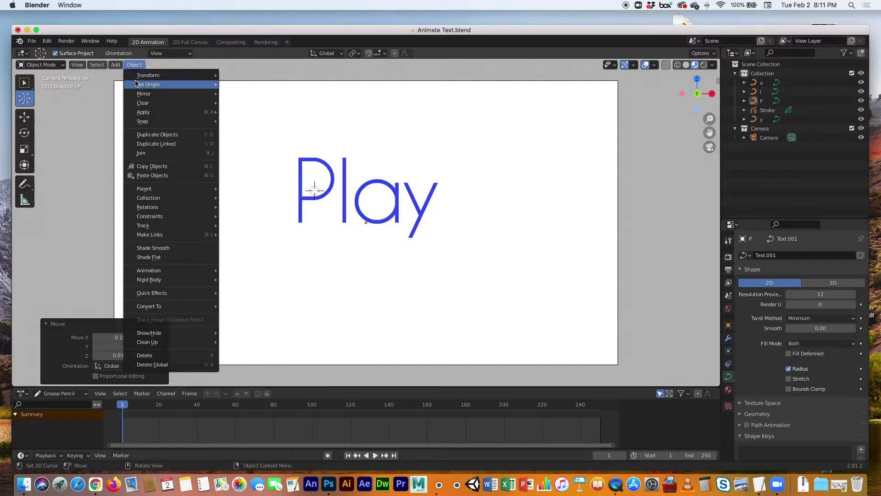
pyautogui.moveTo(138, 85)
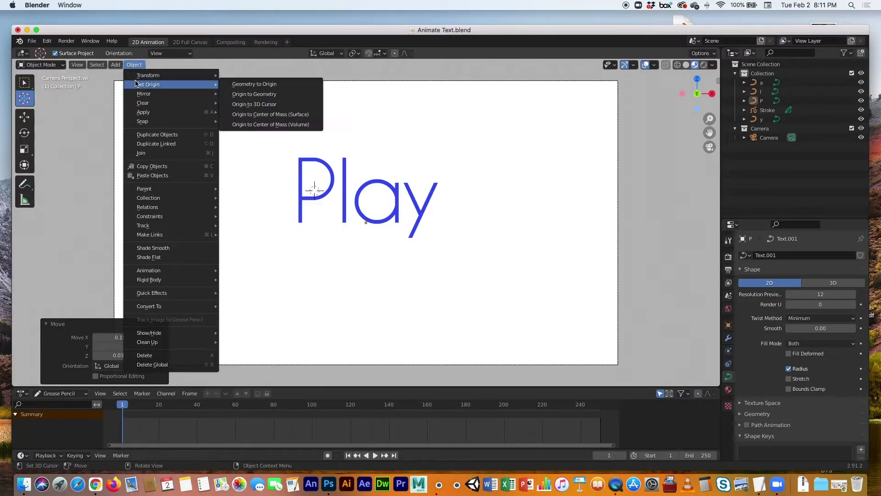
pyautogui.click(251, 107)
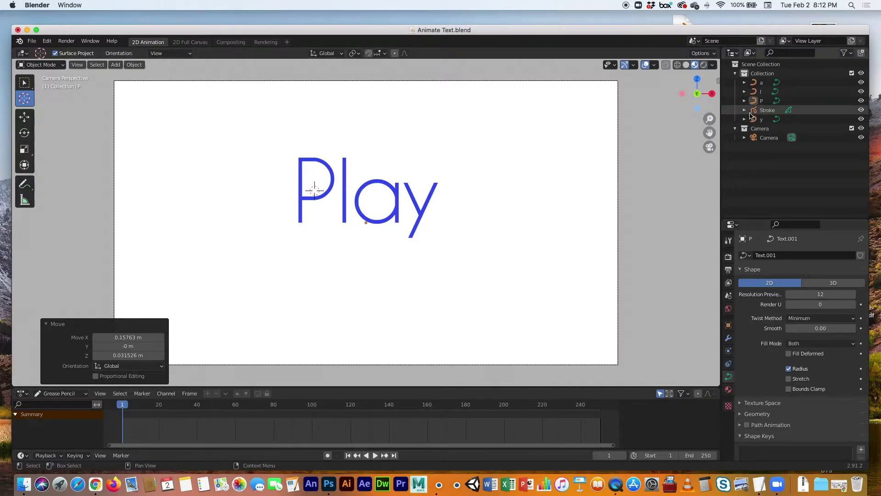
pyautogui.click(762, 101)
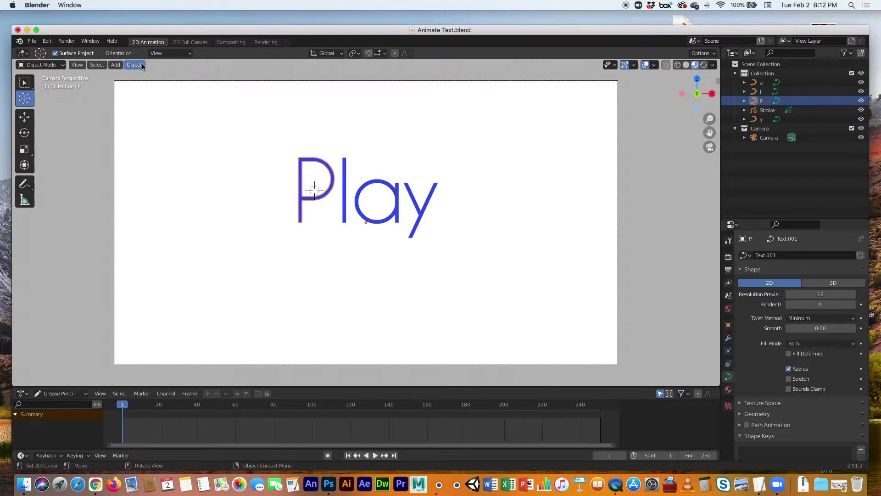
pyautogui.click(134, 65)
pyautogui.moveTo(140, 84)
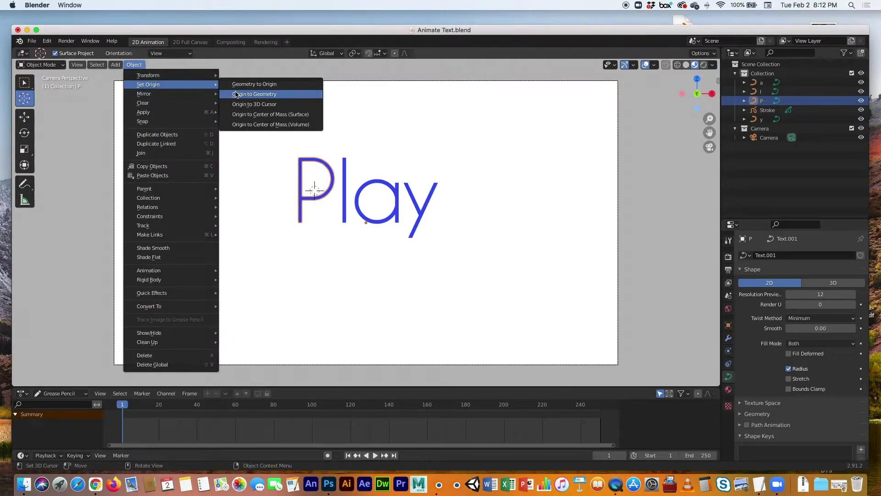
pyautogui.click(242, 104)
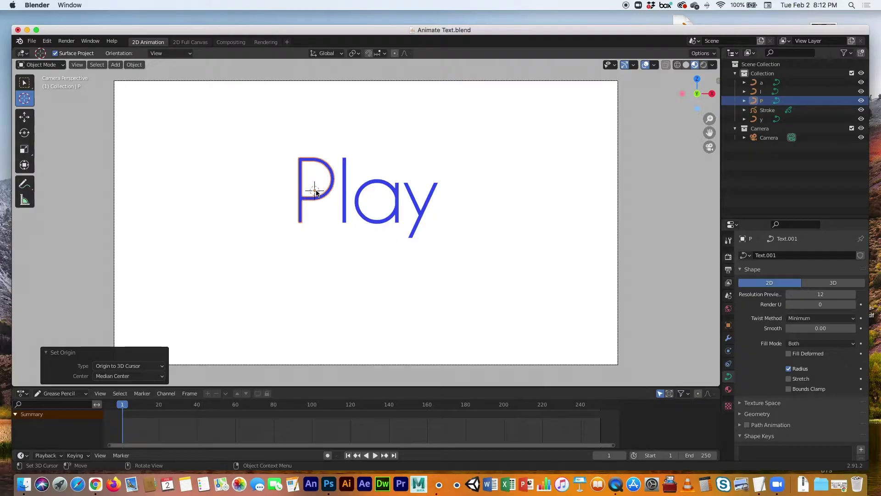
# Move the 3D cursor partway down the l and set the l's origin there.
pyautogui.click(344, 166)
pyautogui.click(343, 173)
pyautogui.click(748, 93)
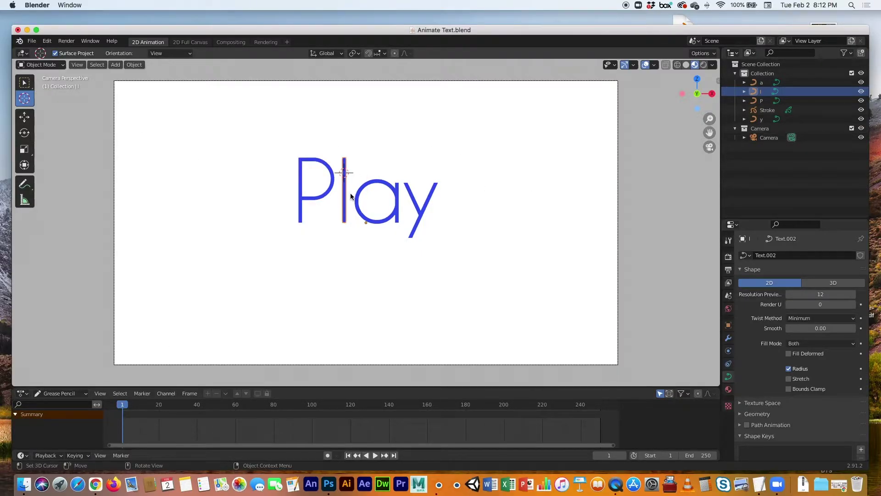
pyautogui.moveTo(346, 187); pyautogui.dragTo(346, 191)
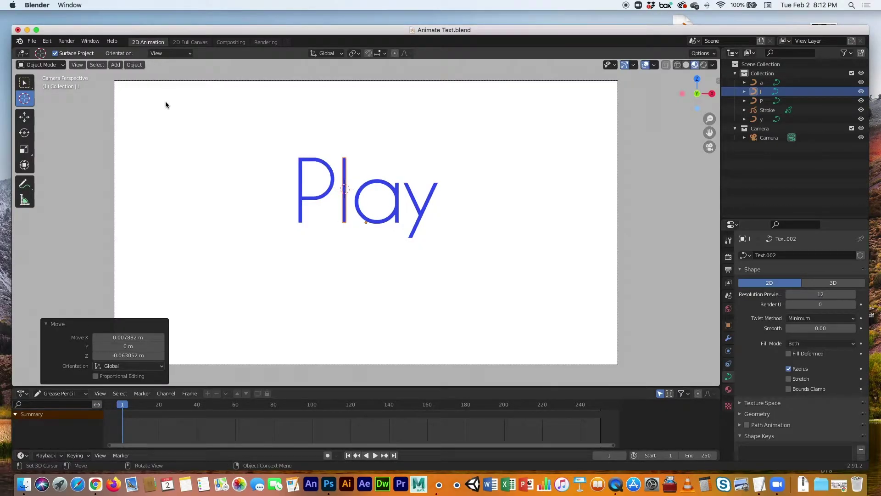
pyautogui.click(133, 65)
pyautogui.moveTo(138, 86)
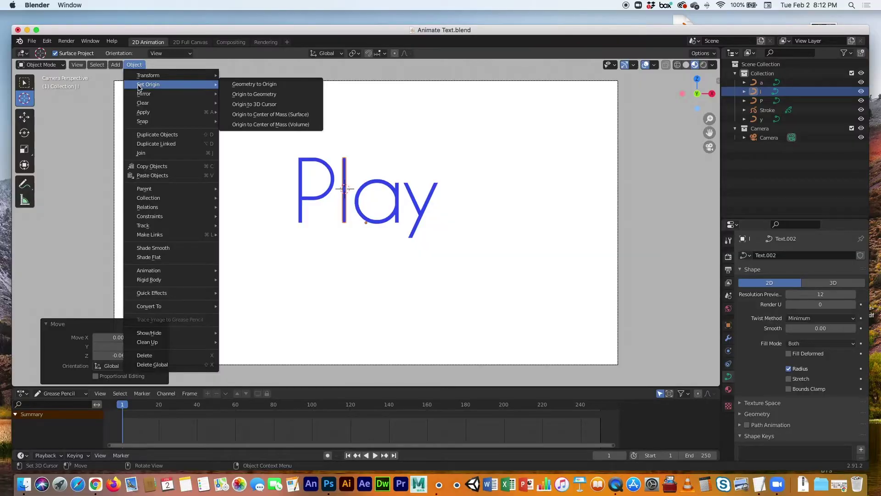
pyautogui.click(252, 104)
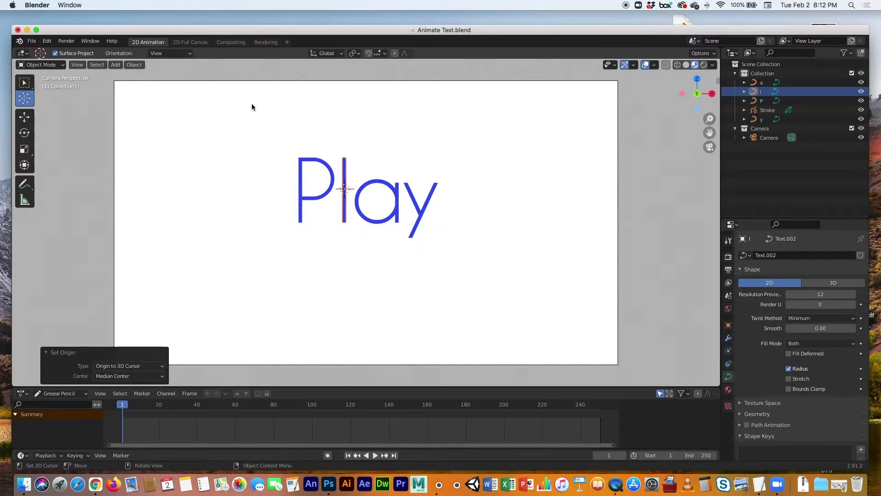
# Hide the 3D cursor and set the a's origin to its geometry.
pyautogui.click(763, 83)
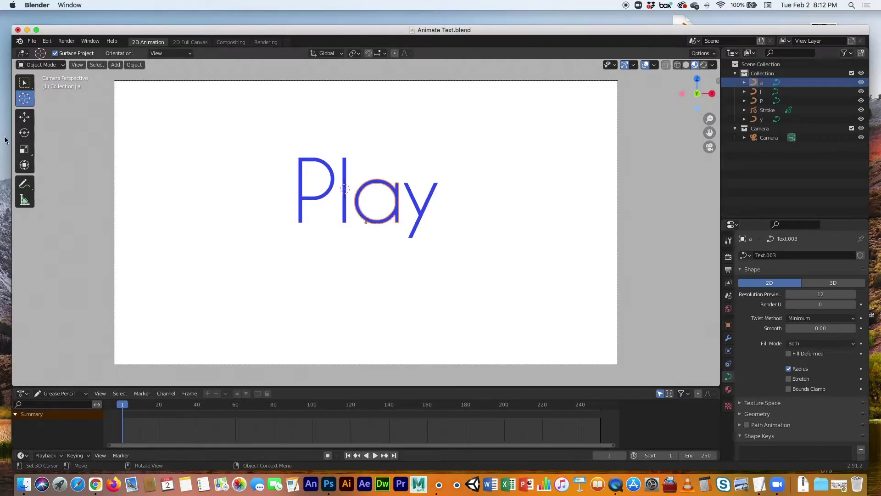
pyautogui.click(24, 82)
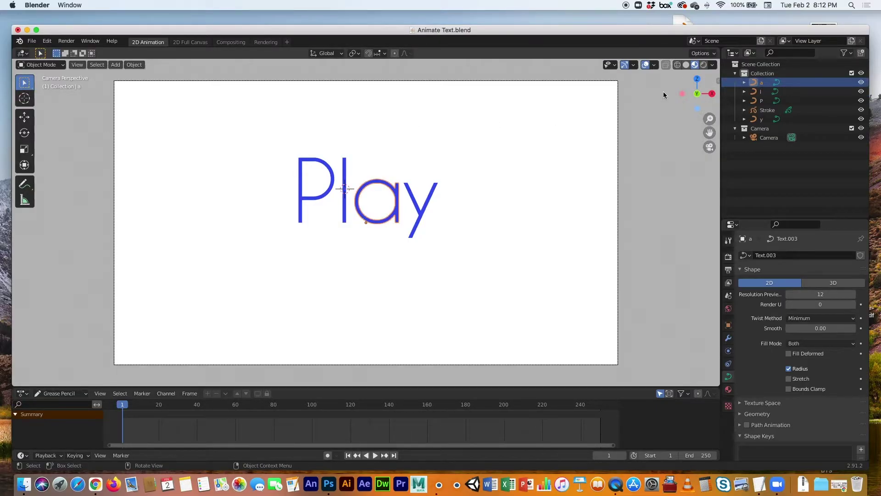
pyautogui.click(654, 65)
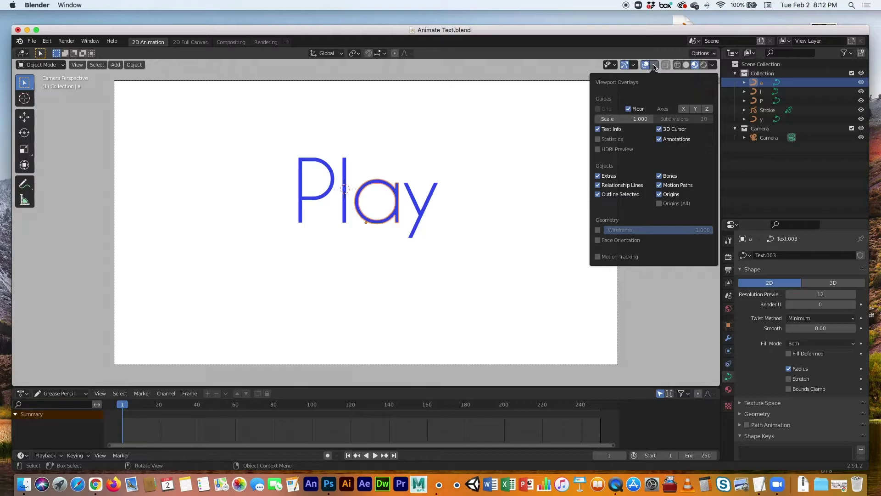
pyautogui.click(660, 130)
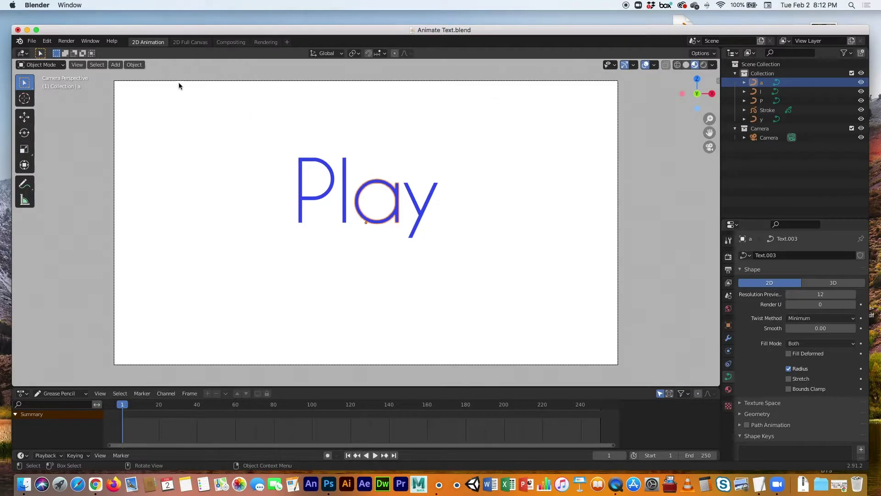
pyautogui.click(135, 64)
pyautogui.moveTo(139, 85)
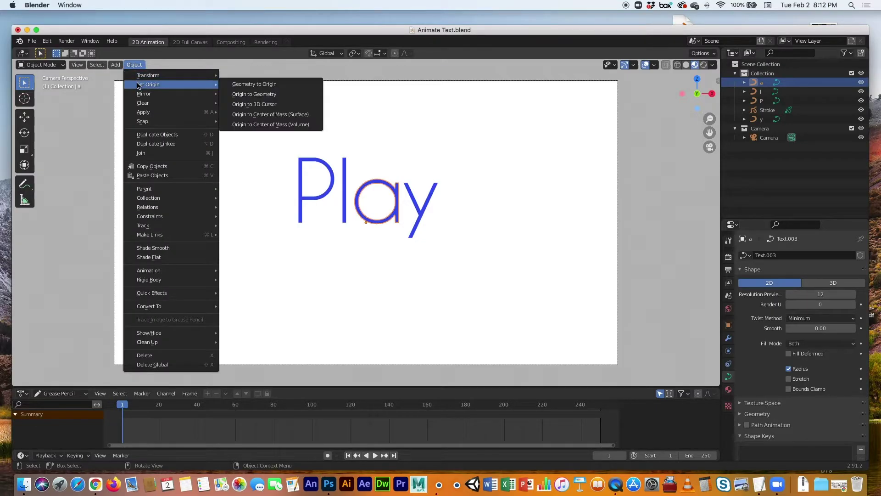
pyautogui.click(246, 95)
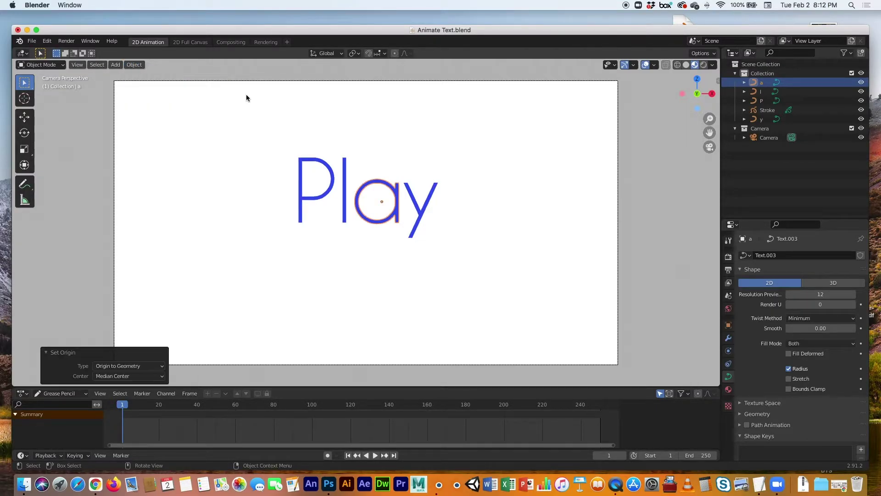
# Set the y's origin to its geometry as well.
pyautogui.click(414, 205)
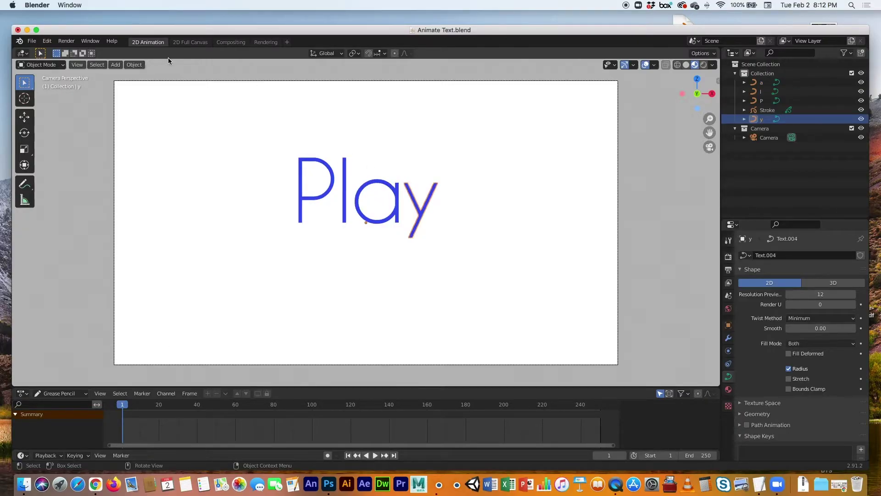
pyautogui.click(138, 64)
pyautogui.moveTo(137, 75)
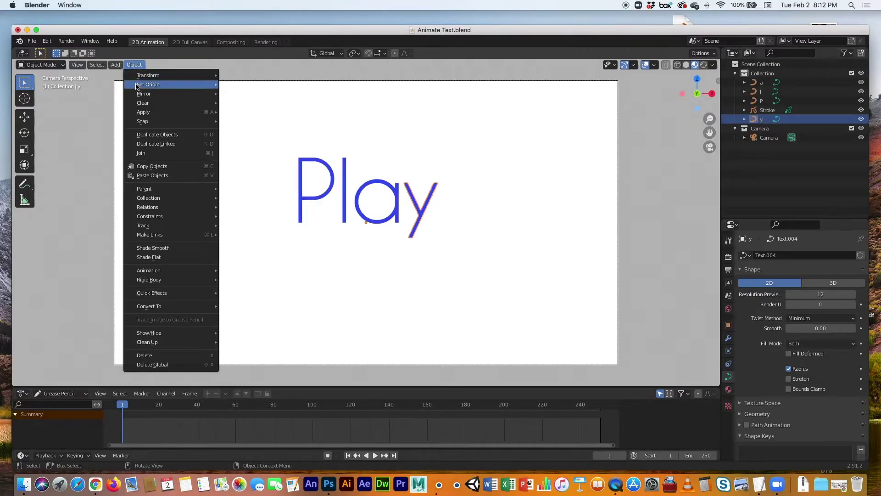
pyautogui.click(243, 95)
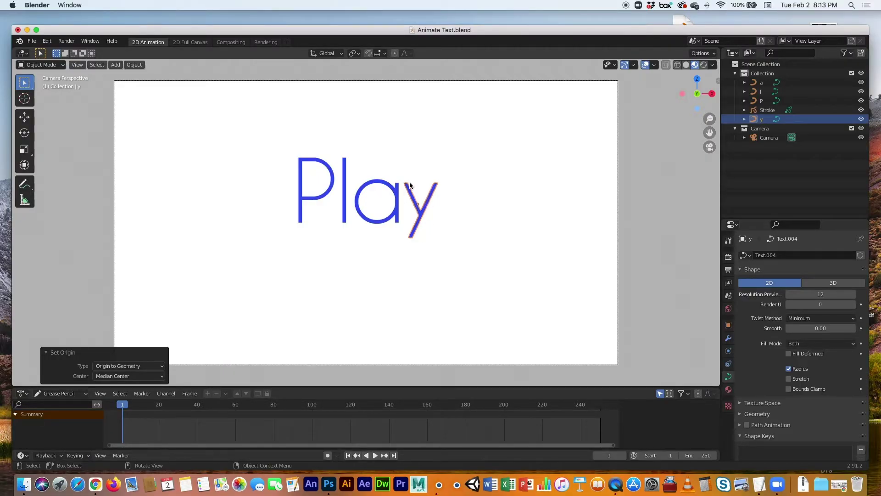
# Box-select all four letters P, l, a and y, panning to show space above the frame.
pyautogui.click(425, 162)
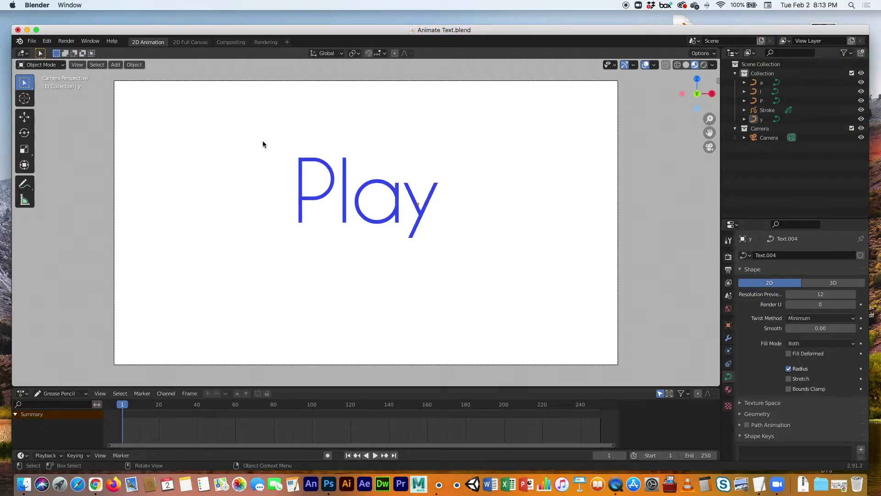
pyautogui.moveTo(263, 141); pyautogui.dragTo(473, 256)
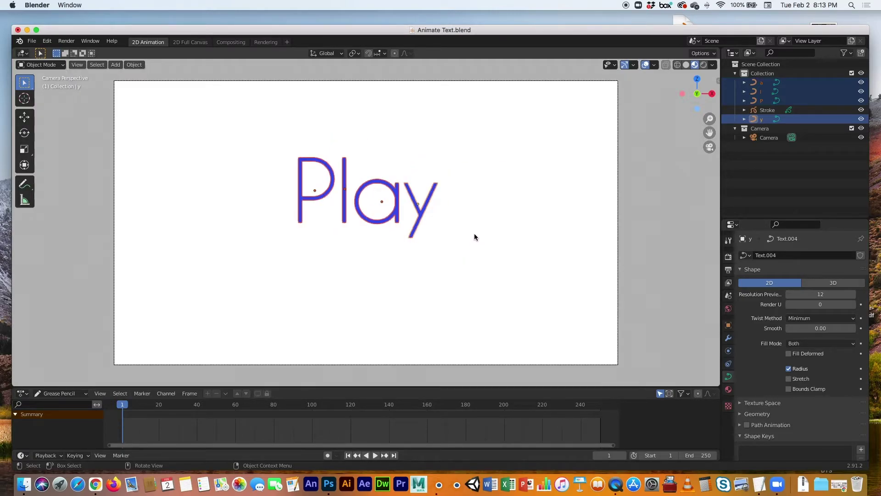
pyautogui.keyDown('shift'); pyautogui.moveTo(444, 231); pyautogui.dragTo(450, 276, button='middle'); pyautogui.keyUp('shift')
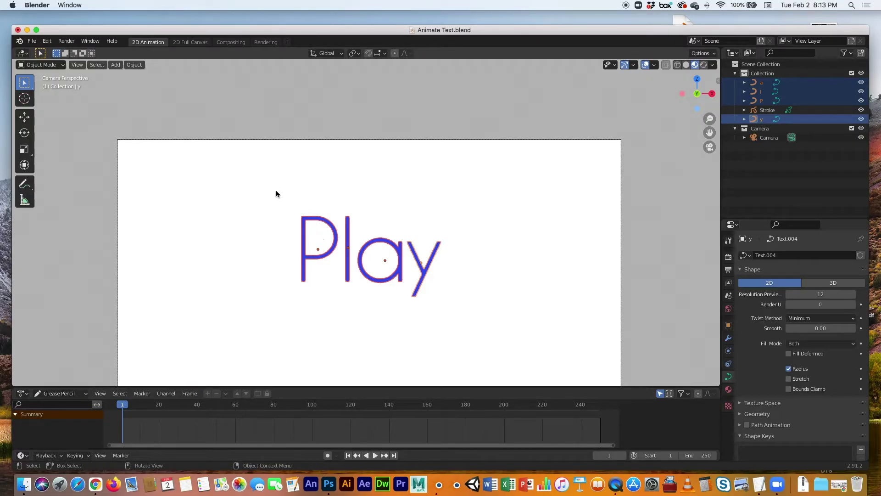
pyautogui.moveTo(267, 191); pyautogui.dragTo(453, 317)
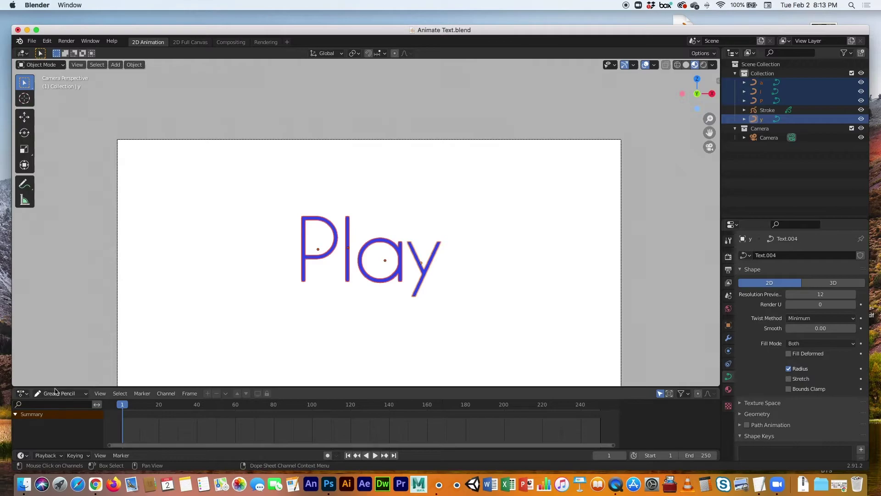
# Enlarge the Dope Sheet, add a Timeline below and set the current frame to 10.
pyautogui.moveTo(57, 388); pyautogui.dragTo(57, 359)
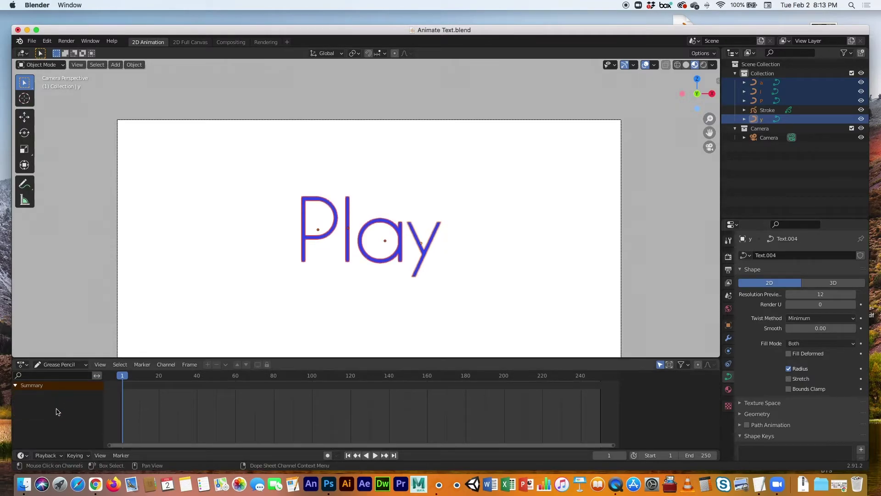
pyautogui.moveTo(50, 449); pyautogui.dragTo(51, 401)
pyautogui.click(13, 420)
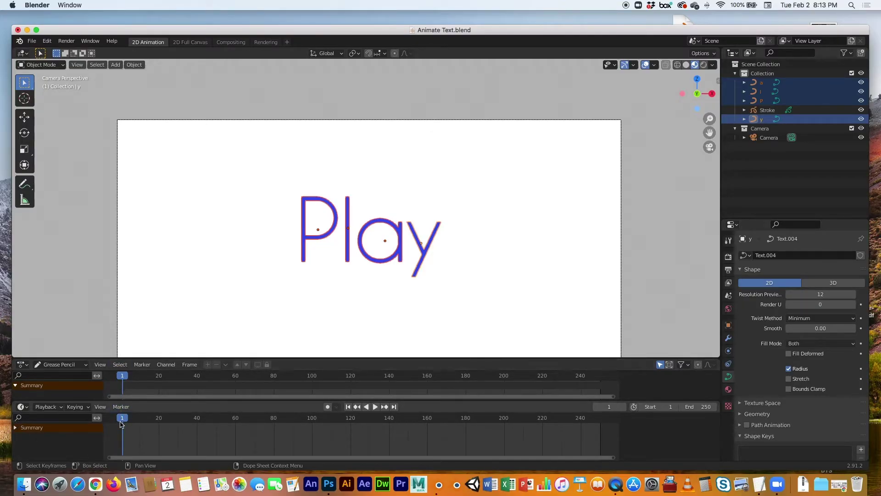
pyautogui.press('space')
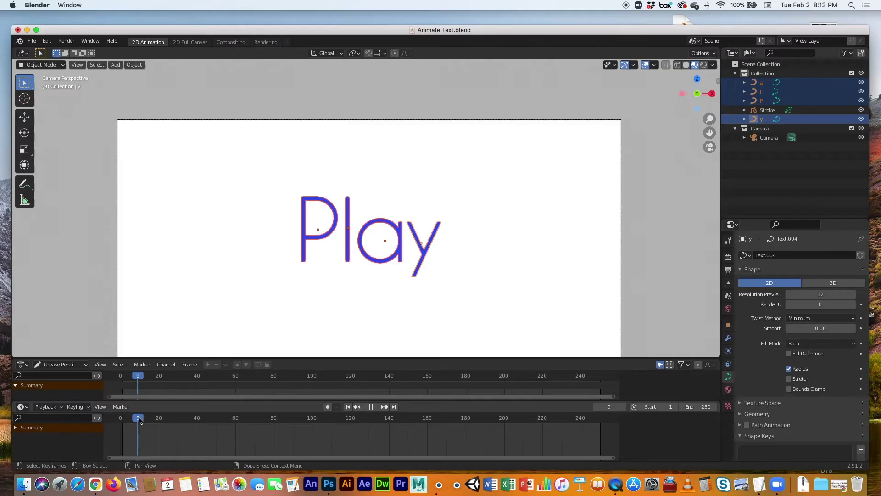
pyautogui.moveTo(140, 419); pyautogui.dragTo(141, 420)
pyautogui.press('space')
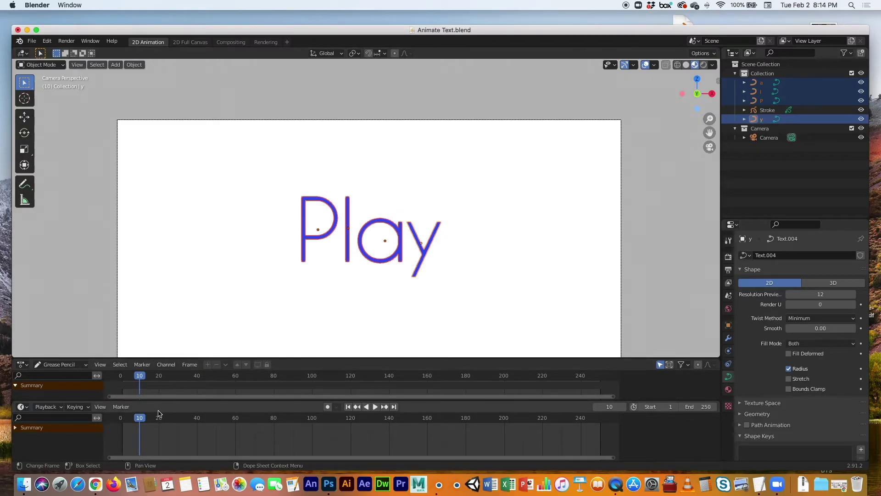
# Enable Auto Keying and nudge the letters about 0.095 m down to key frame 10.
pyautogui.click(328, 407)
pyautogui.click(19, 117)
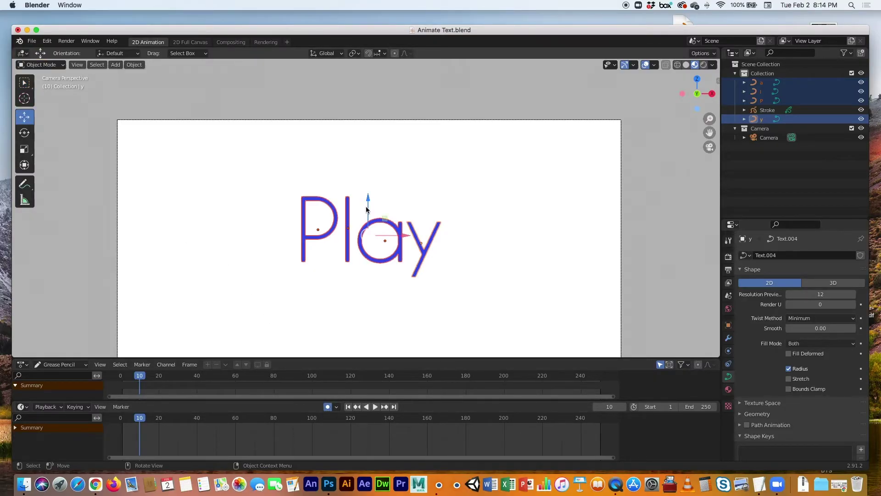
pyautogui.moveTo(368, 202); pyautogui.dragTo(368, 208)
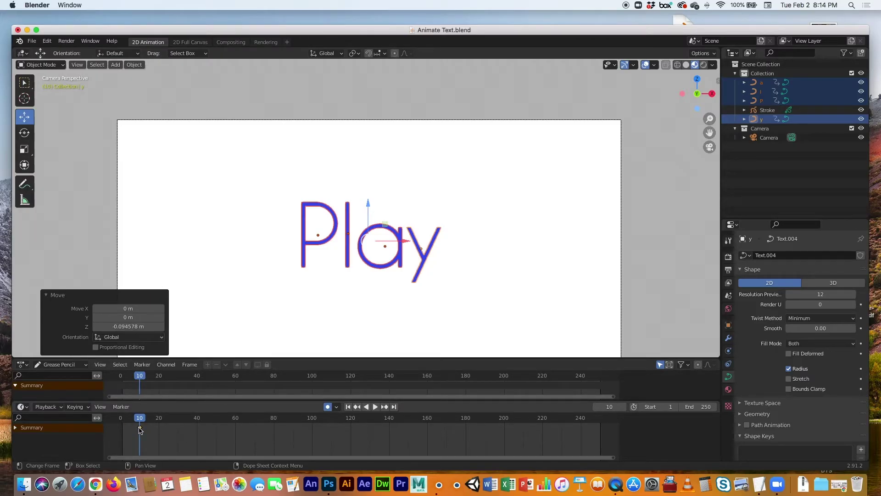
# At frame 1, raise the letters 2.8137 m along Z above the camera frame.
pyautogui.moveTo(133, 419); pyautogui.dragTo(123, 418)
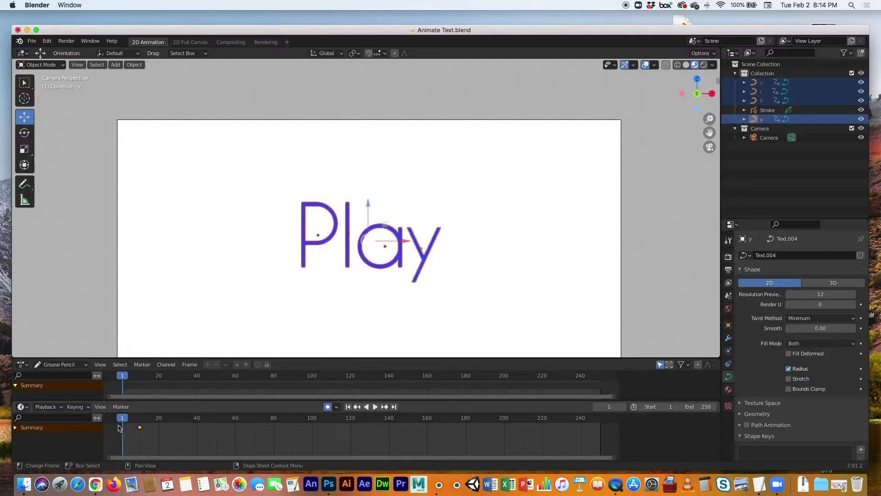
pyautogui.moveTo(367, 215); pyautogui.dragTo(366, 342)
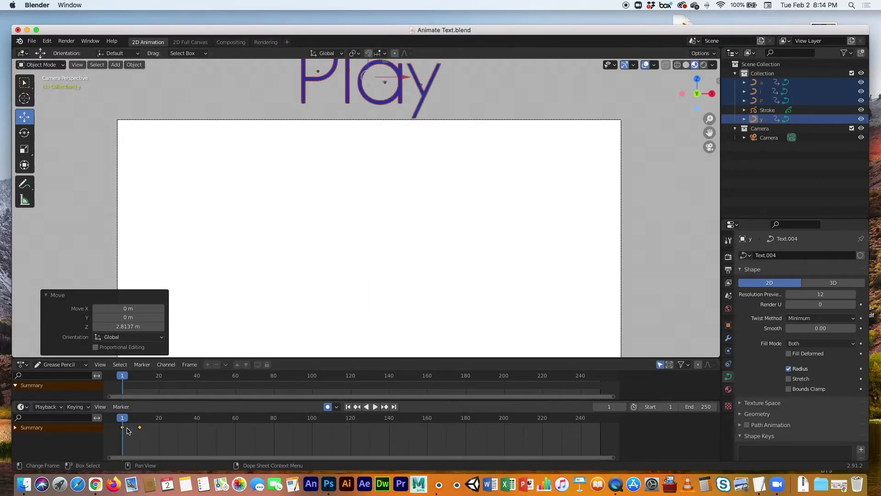
# Preview the drop twice, restarting from frame 1, to watch the Play letters fall into view.
pyautogui.click(375, 407)
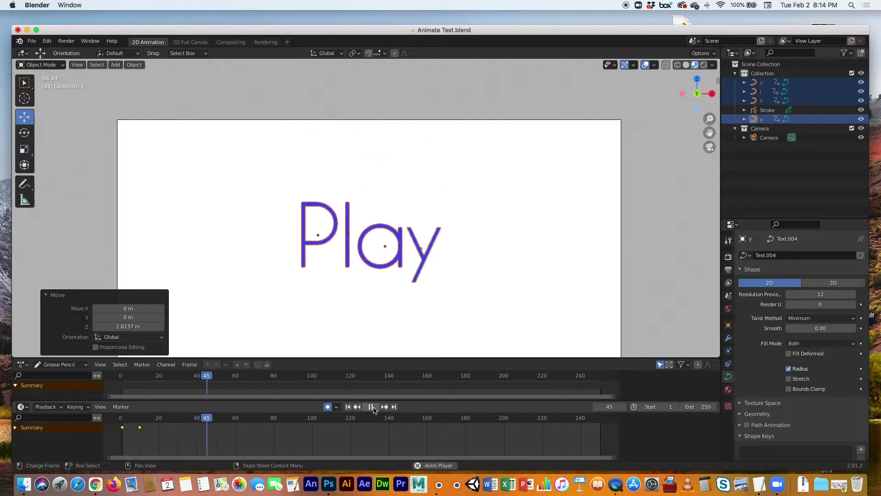
pyautogui.click(372, 407)
pyautogui.click(349, 407)
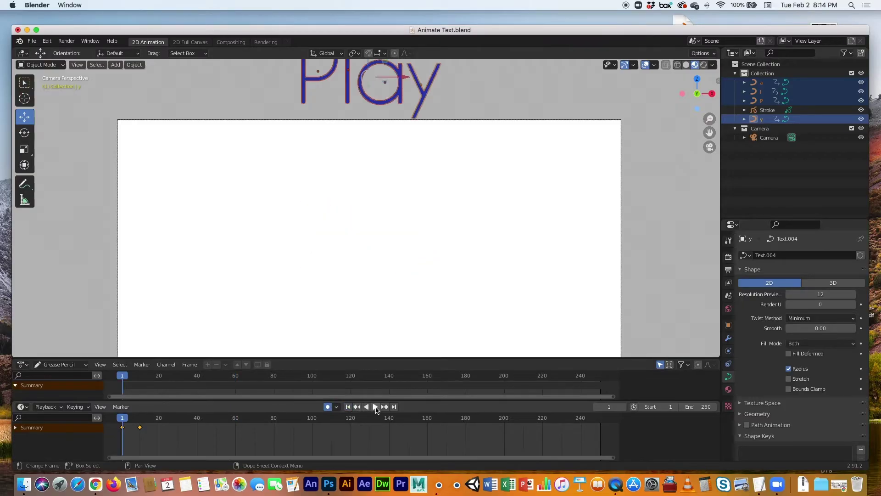
pyautogui.click(374, 407)
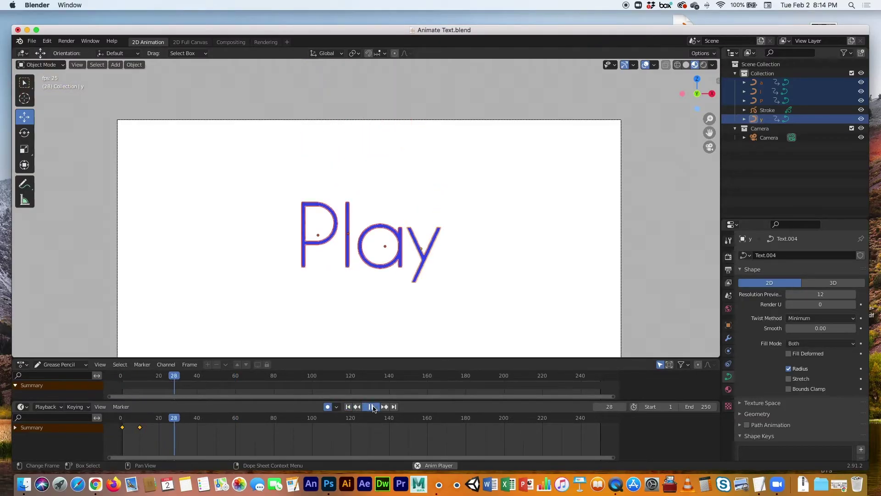
pyautogui.click(374, 407)
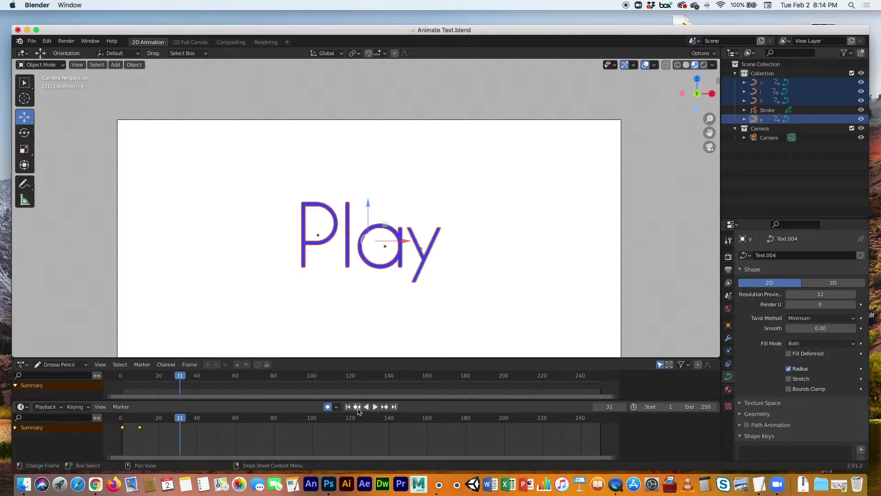
# Select only the l letter and delay its keyframes by 9 frames.
pyautogui.moveTo(172, 418); pyautogui.dragTo(138, 418)
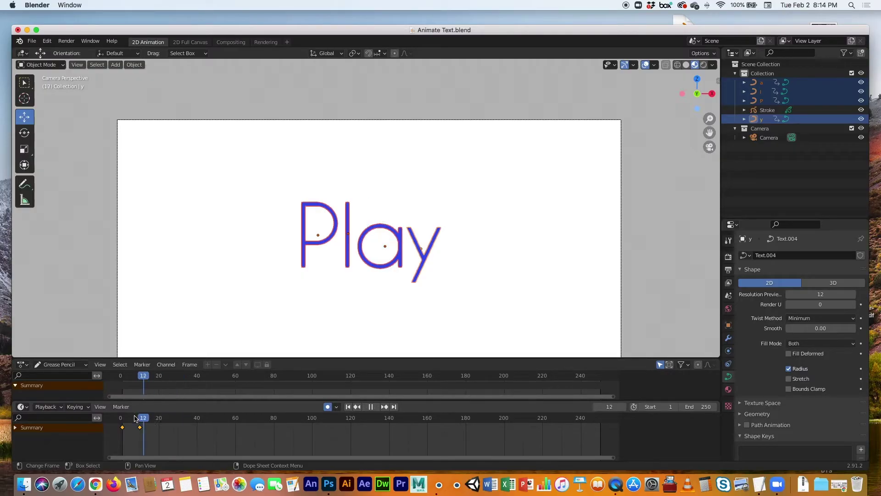
pyautogui.press('space')
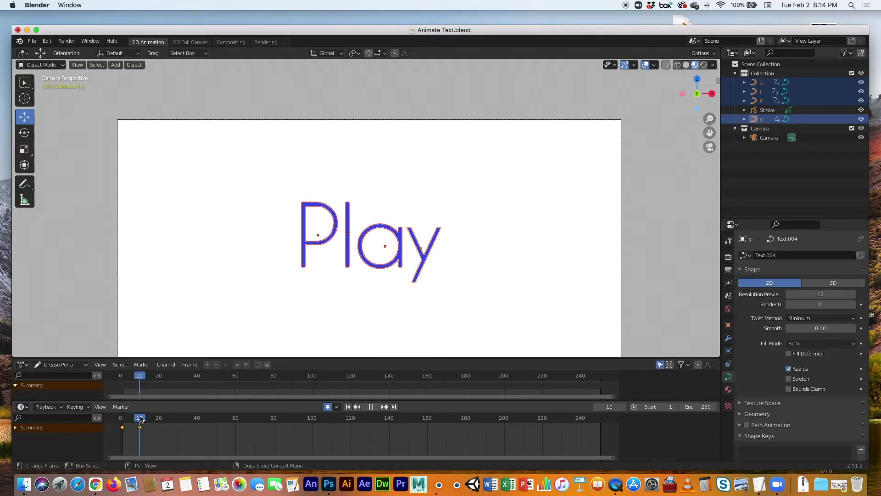
pyautogui.press('space')
pyautogui.click(319, 294)
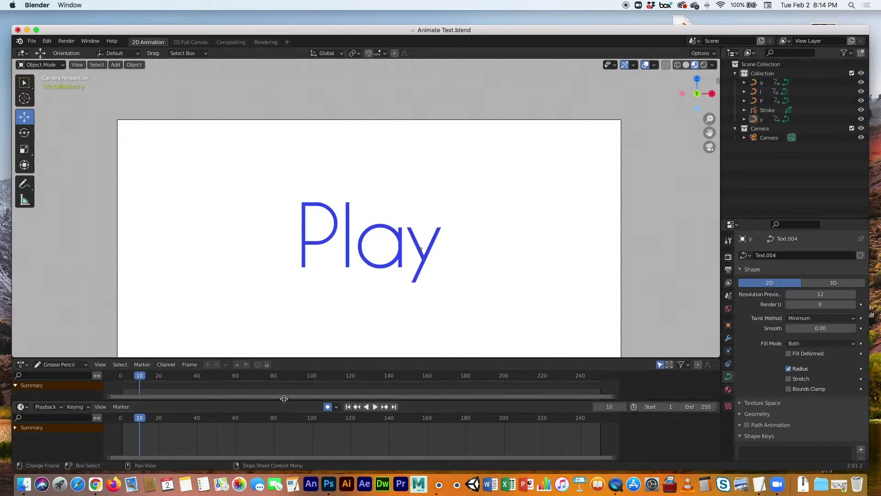
pyautogui.click(347, 266)
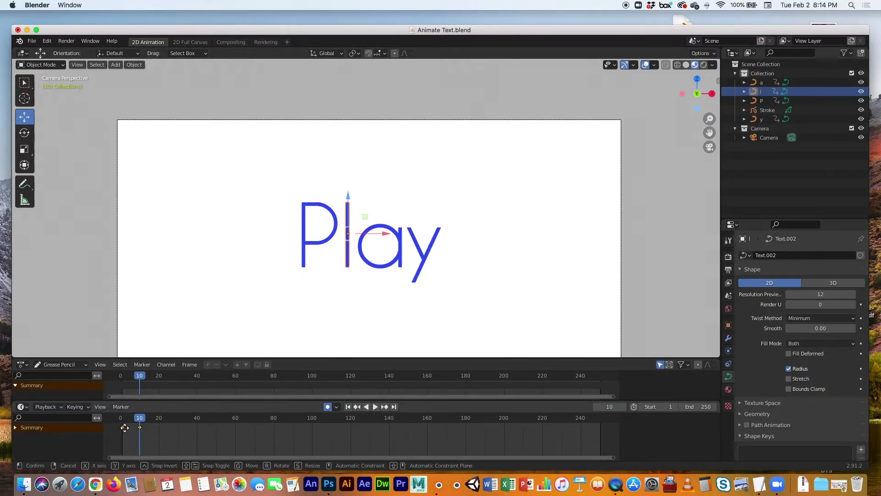
pyautogui.moveTo(123, 429); pyautogui.dragTo(139, 428)
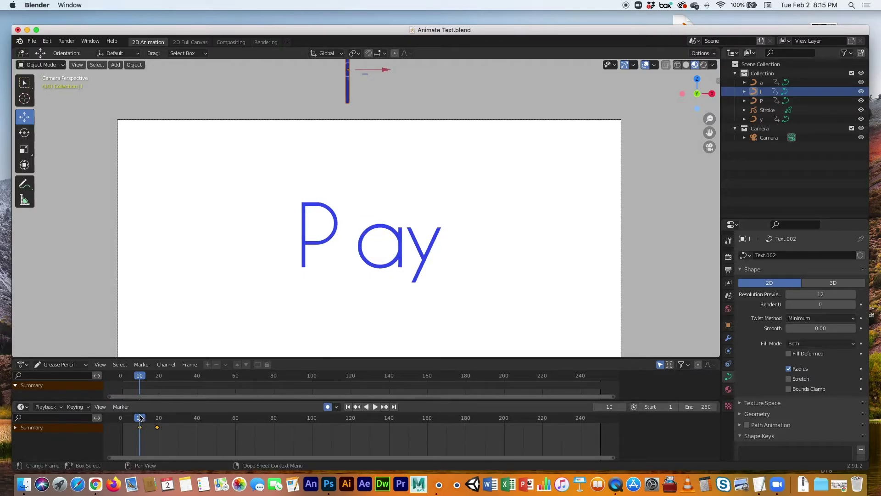
pyautogui.moveTo(139, 419); pyautogui.dragTo(159, 418)
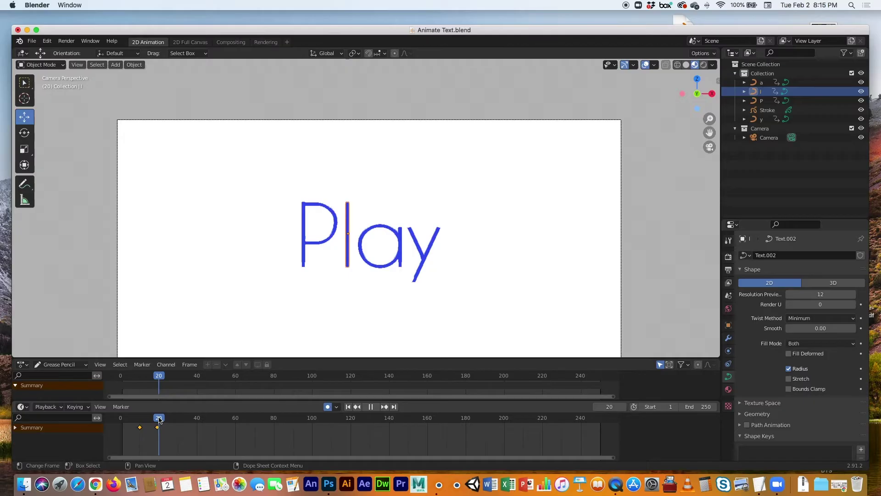
# Shift the a's keyframes to start around frame 29 and the y's 28 frames later.
pyautogui.click(374, 264)
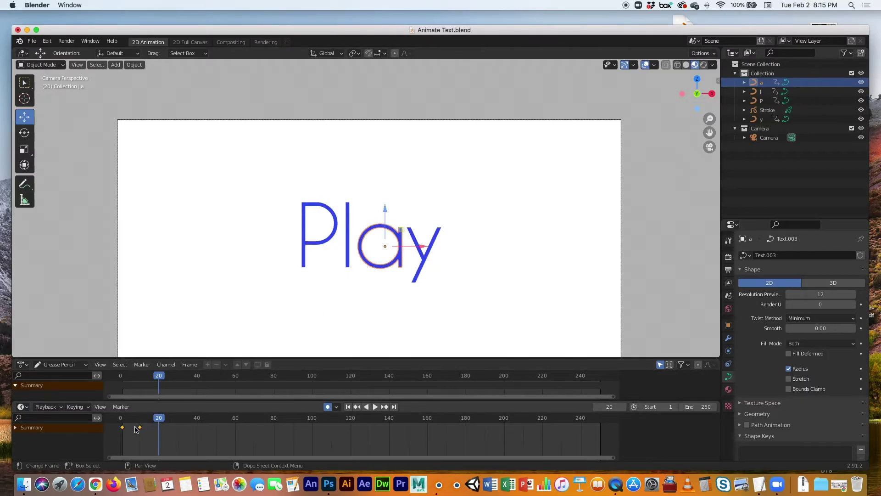
pyautogui.press('g')
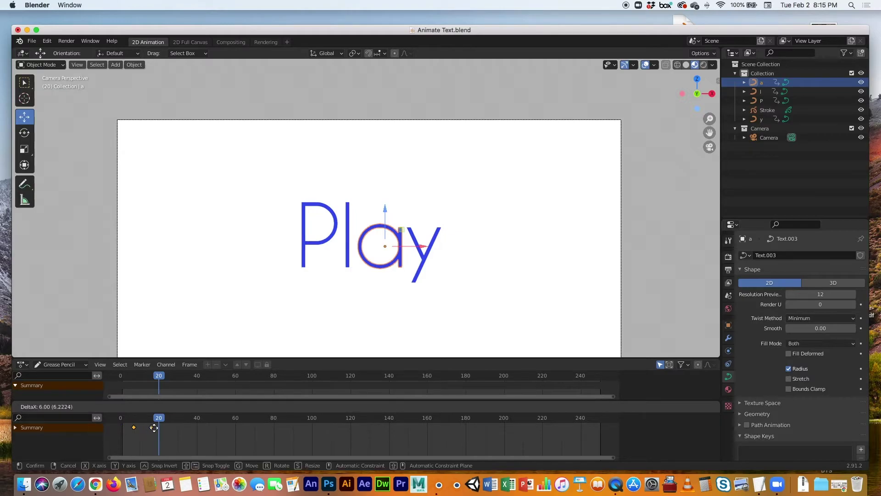
pyautogui.click(186, 427)
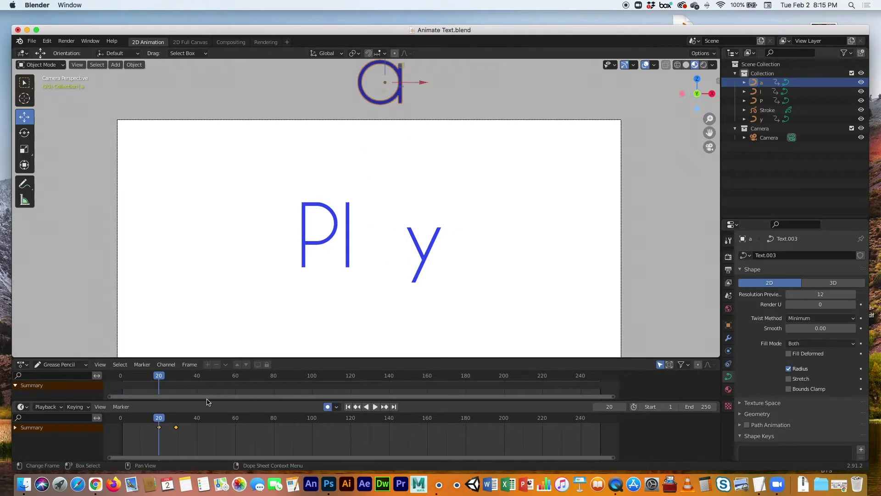
pyautogui.click(423, 260)
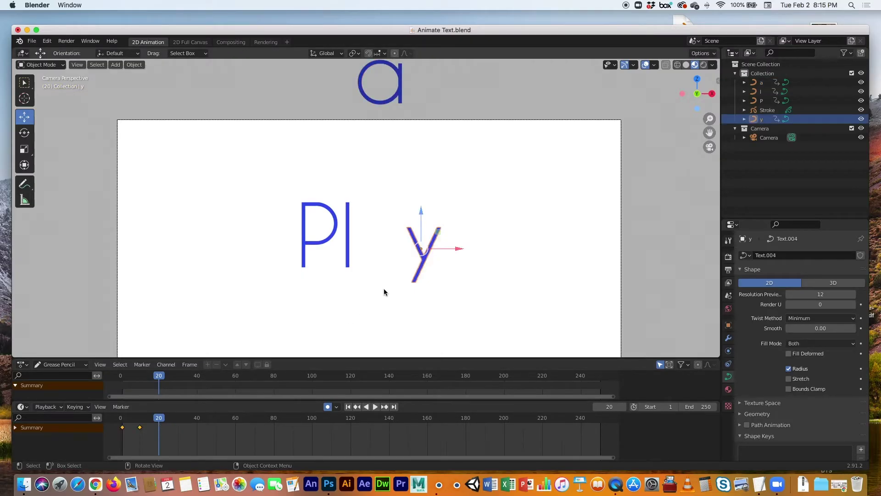
pyautogui.moveTo(167, 421); pyautogui.dragTo(178, 420)
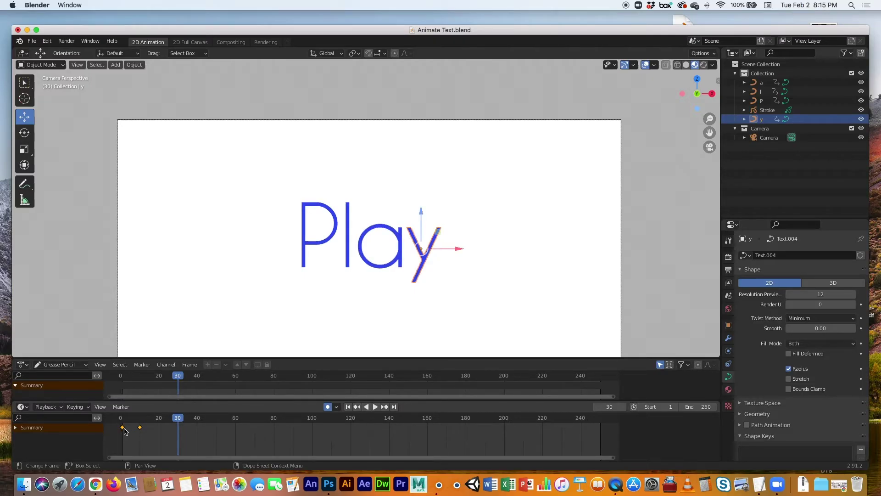
pyautogui.moveTo(122, 430)
pyautogui.mouseDown()
pyautogui.moveTo(181, 432)
pyautogui.moveTo(121, 421)
pyautogui.mouseUp()
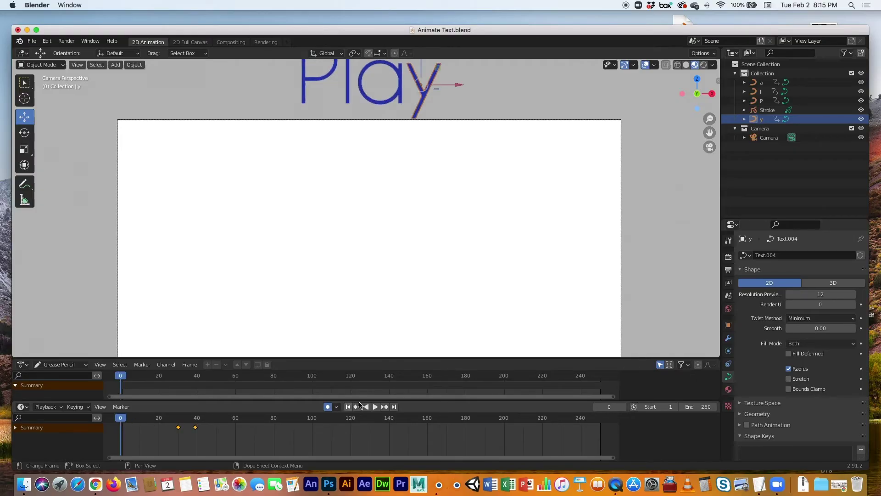
# Play the staggered animation until all four letters land, spelling 'Play'.
pyautogui.click(376, 406)
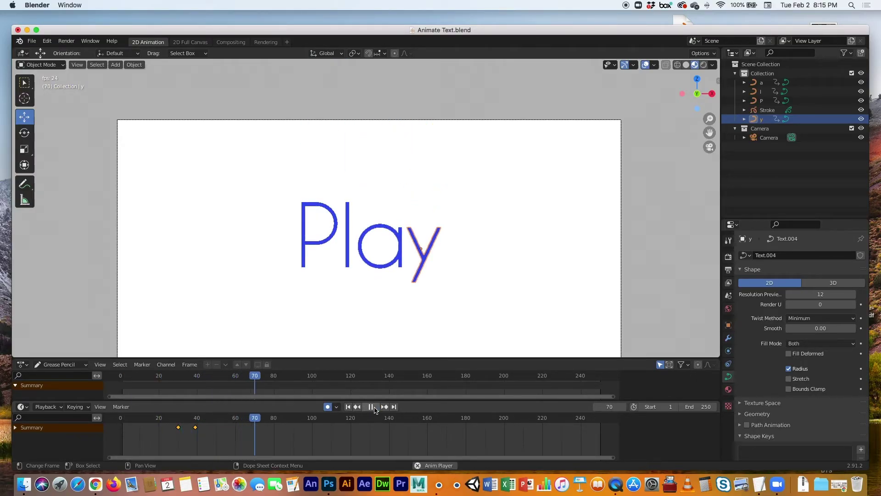
pyautogui.click(371, 407)
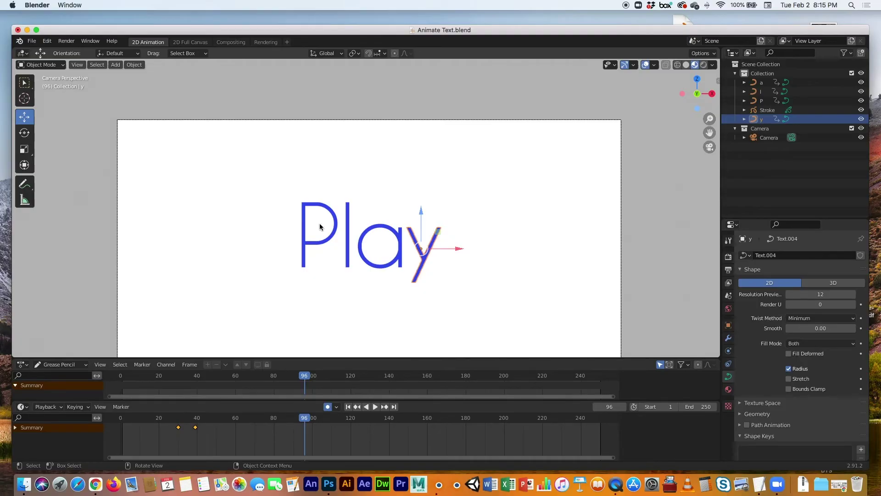
# Scrub back to frame 1, clear the selection, and select just the P letter.
pyautogui.moveTo(303, 377); pyautogui.dragTo(182, 389)
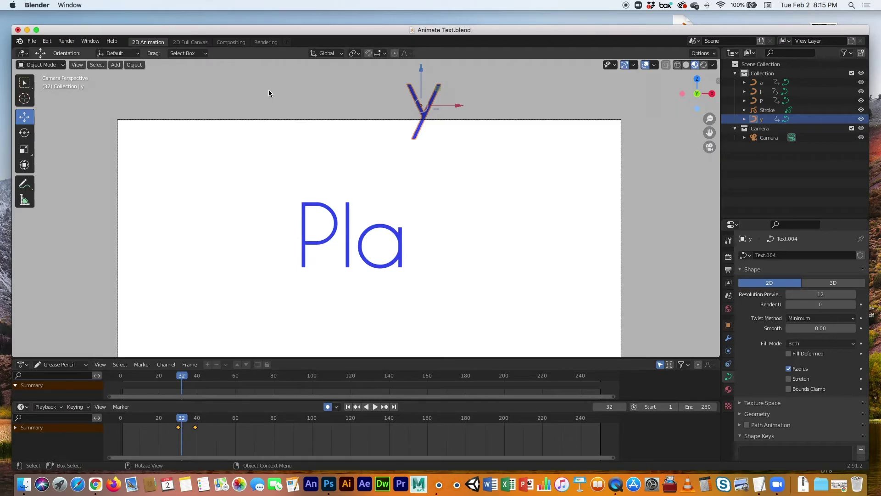
pyautogui.moveTo(269, 93); pyautogui.dragTo(478, 270)
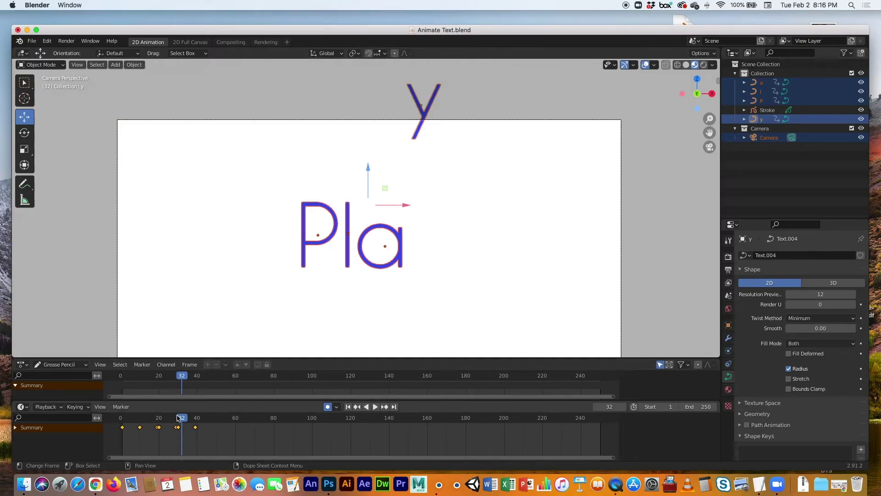
pyautogui.moveTo(172, 419); pyautogui.dragTo(122, 425)
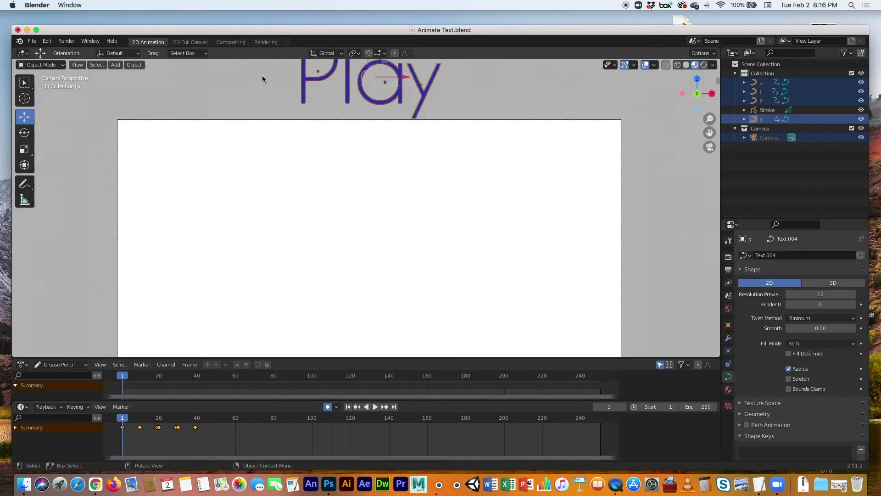
pyautogui.click(300, 85)
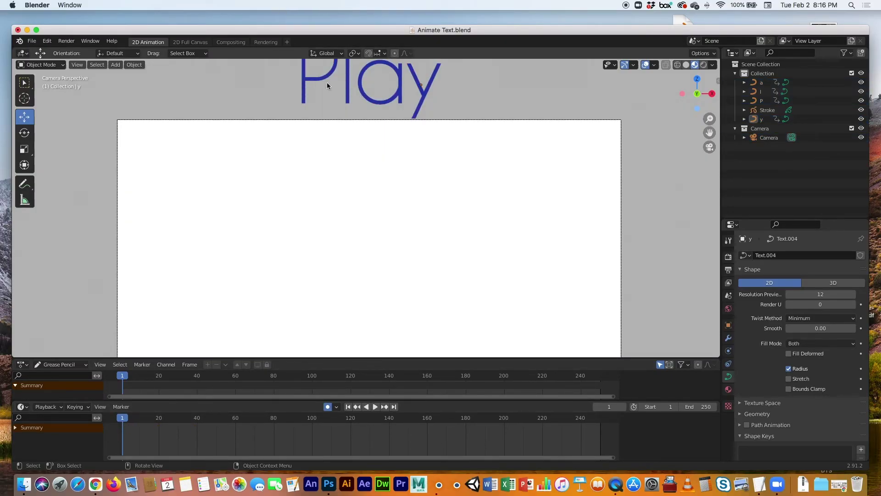
pyautogui.click(316, 78)
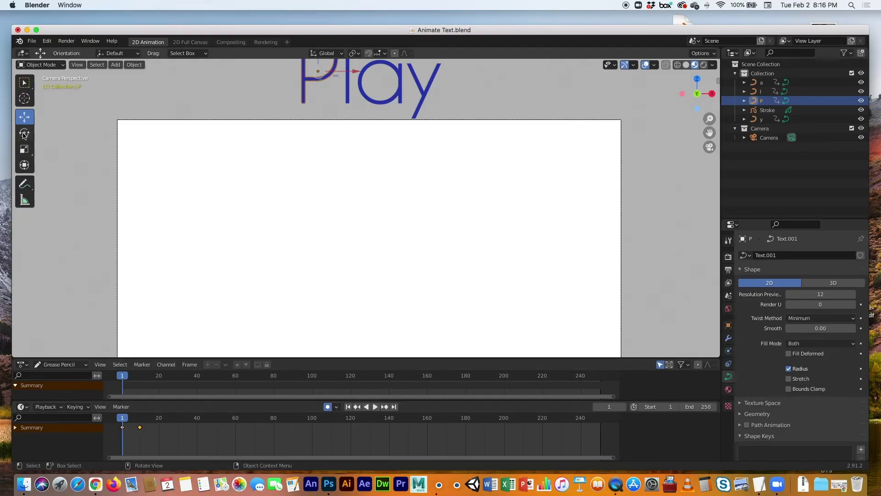
# Rotate the P -181° about the Y axis at frame 1 using the Rotate tool.
pyautogui.click(24, 134)
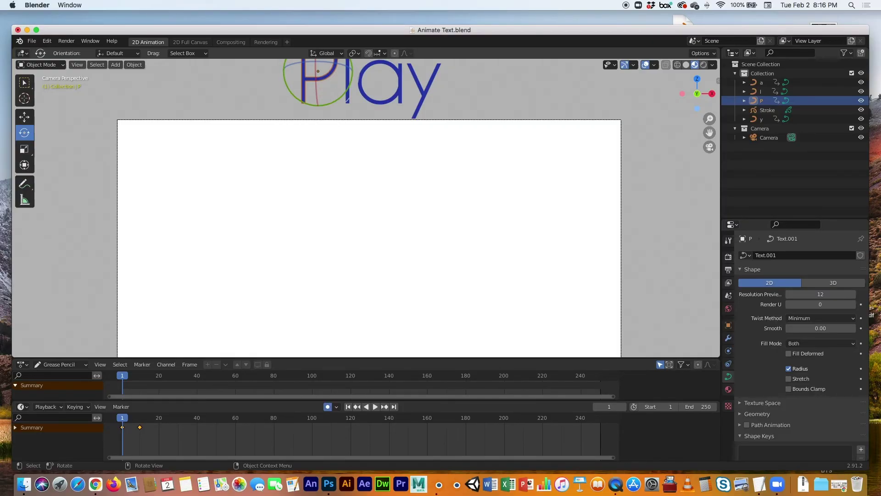
pyautogui.moveTo(289, 88); pyautogui.dragTo(683, 145)
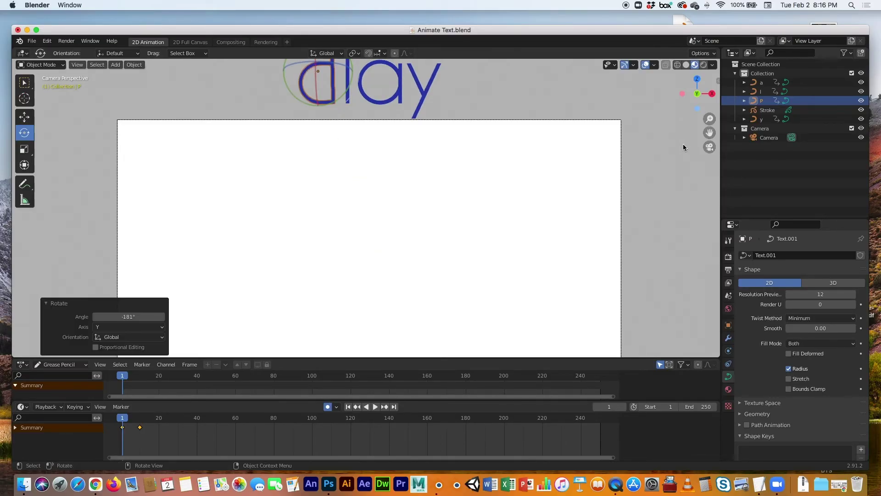
# Preview the P's spin during playback, then select the y letter.
pyautogui.click(376, 407)
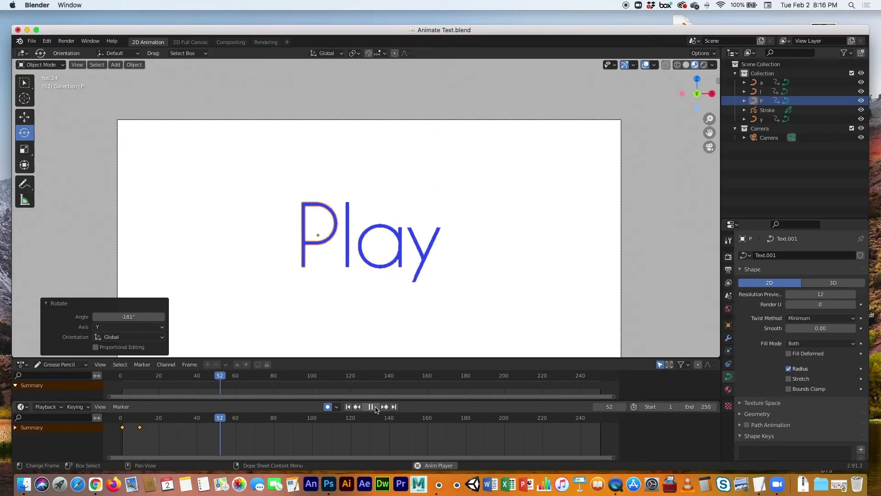
pyautogui.click(372, 407)
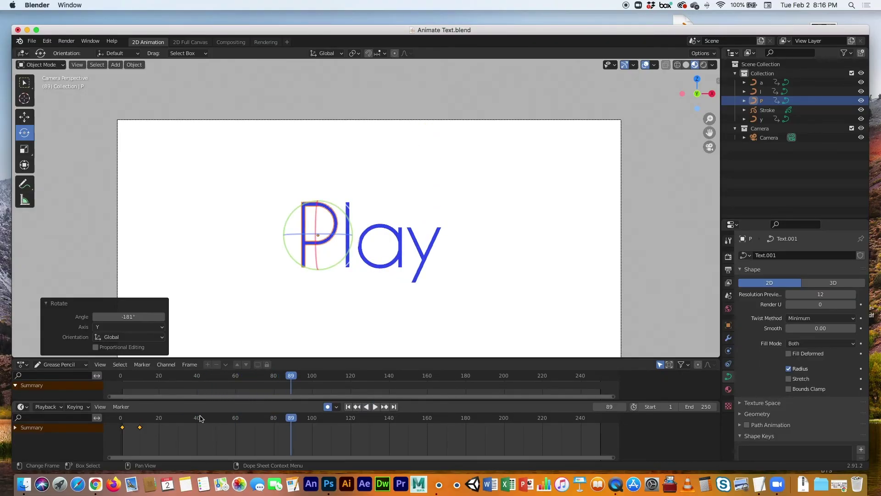
pyautogui.click(416, 267)
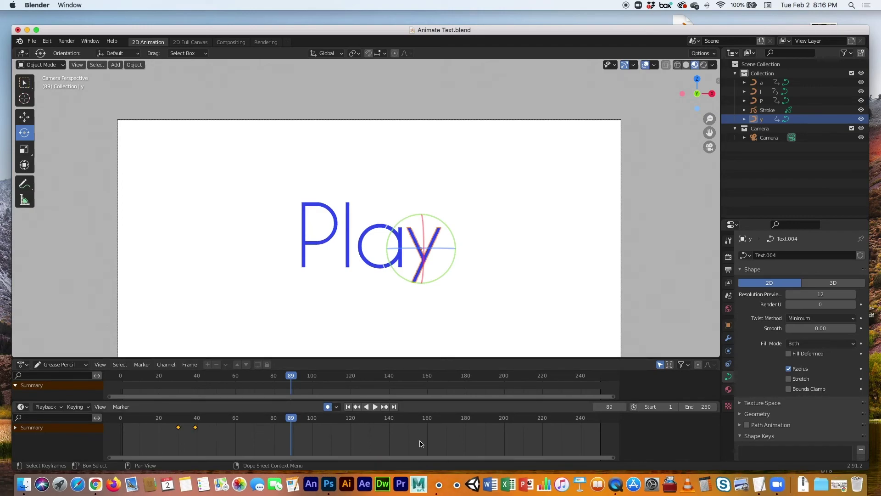
# Set the animation's end frame to 50 and play it from the start.
pyautogui.click(702, 407)
pyautogui.write('50')
pyautogui.press('Return')
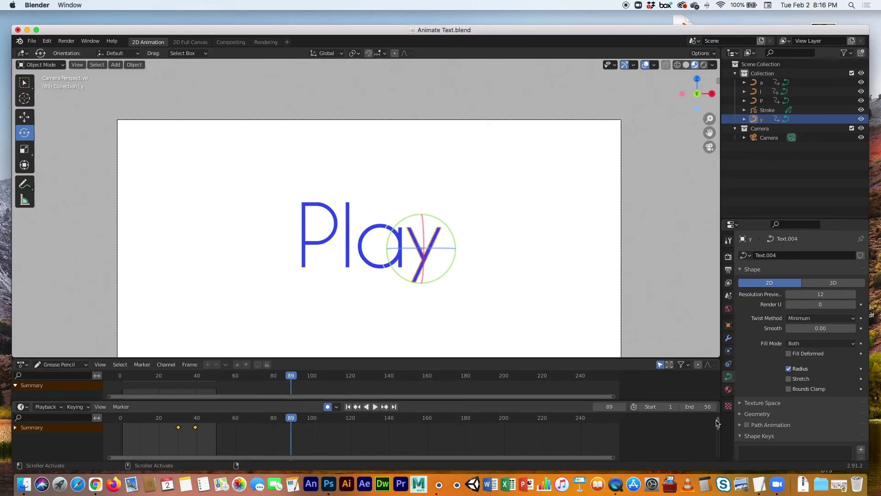
pyautogui.click(375, 406)
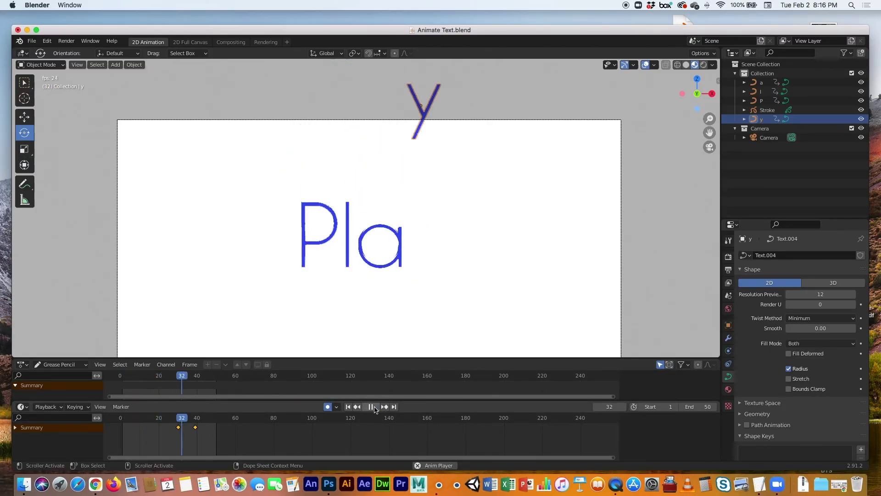